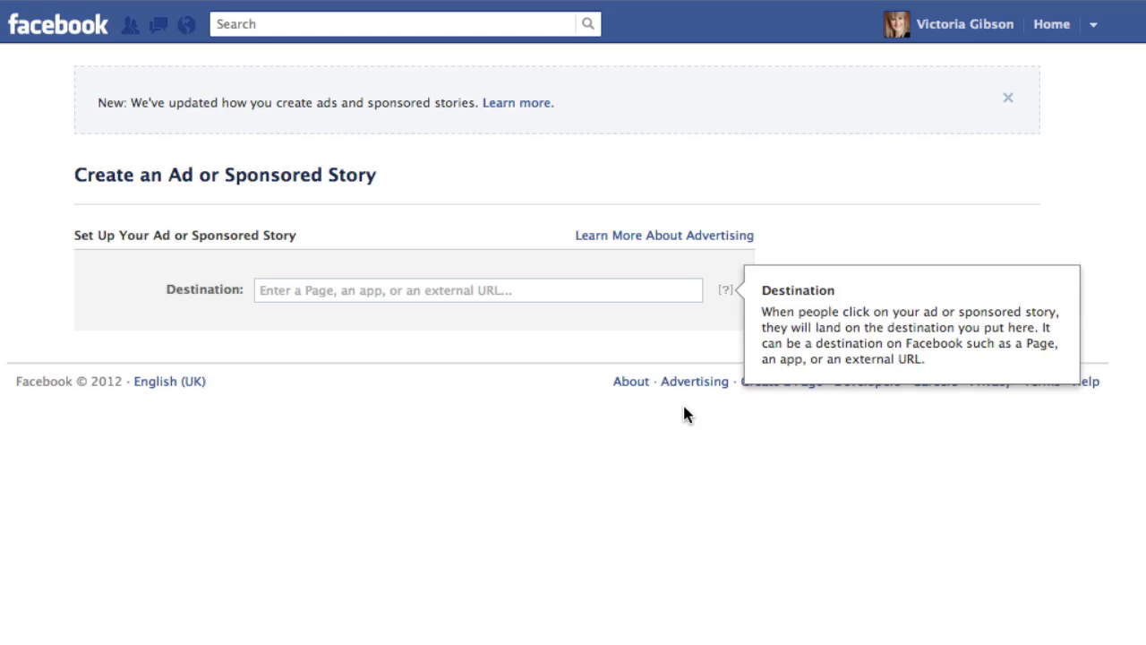
Set the ad's destination to the DCA Dental page
{"action": "left_click", "coordinate": [332, 291]}
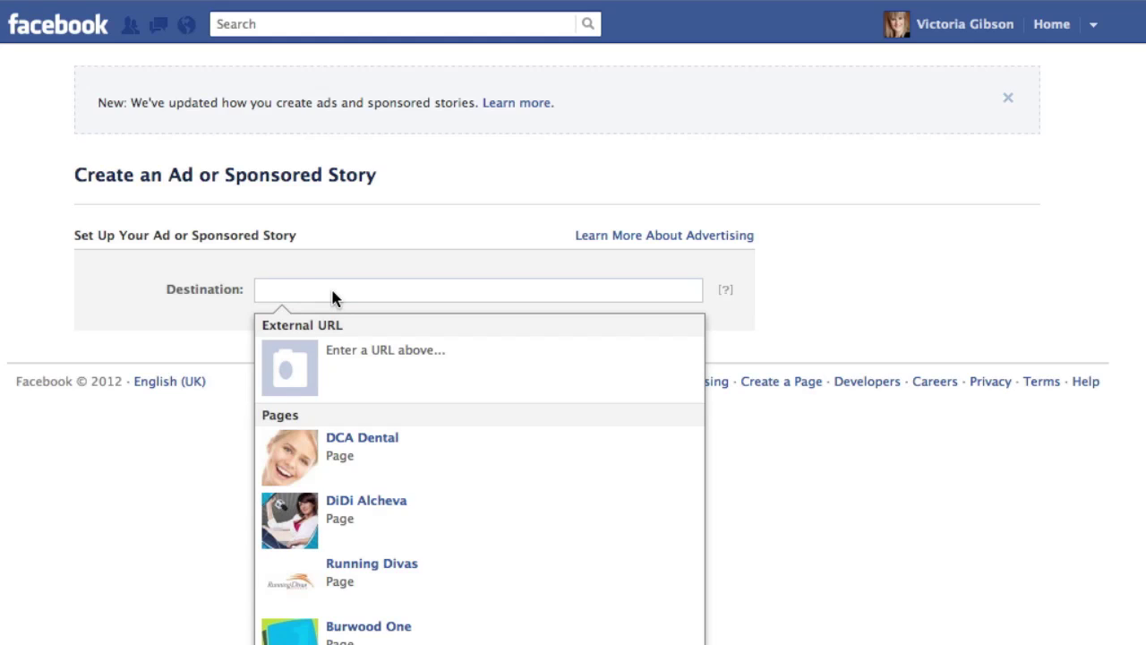
{"action": "type", "text": "DCA"}
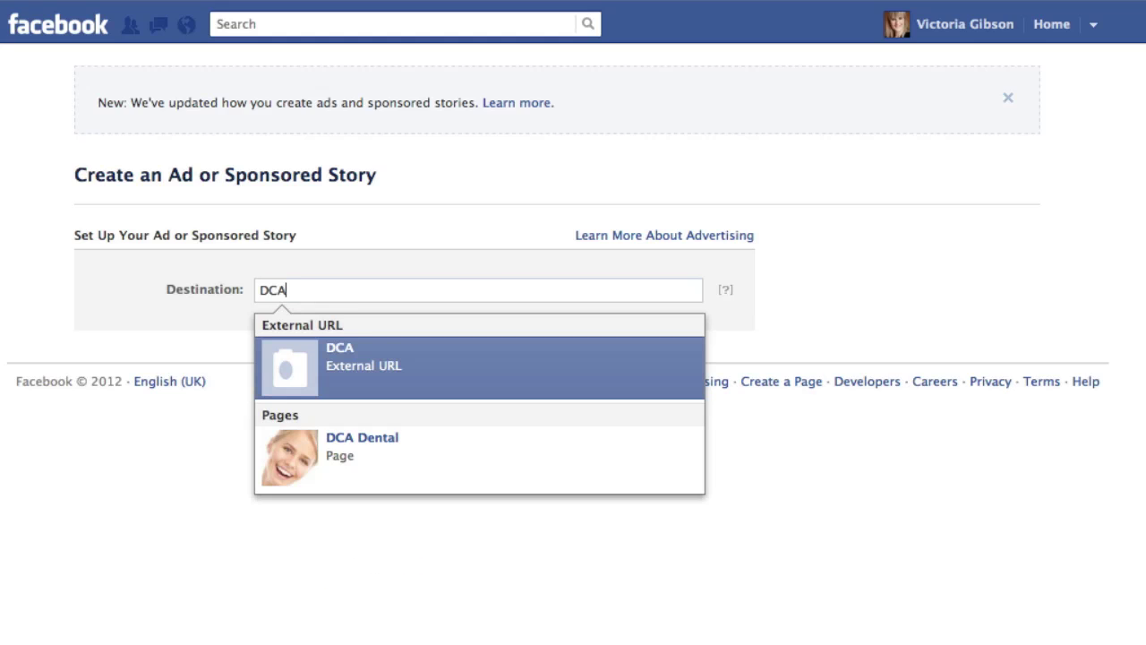
{"action": "left_click", "coordinate": [454, 466]}
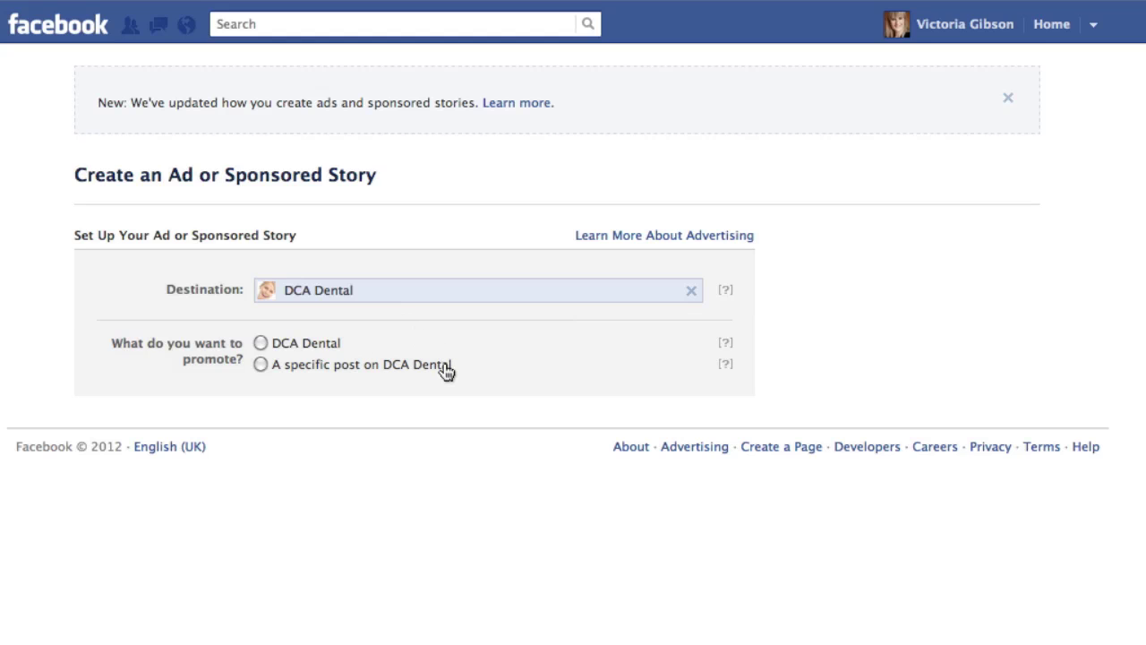
Try promoting the "Did you know that if you don't floss" post, and switch to always promoting the most recent post
{"action": "left_click", "coordinate": [259, 364]}
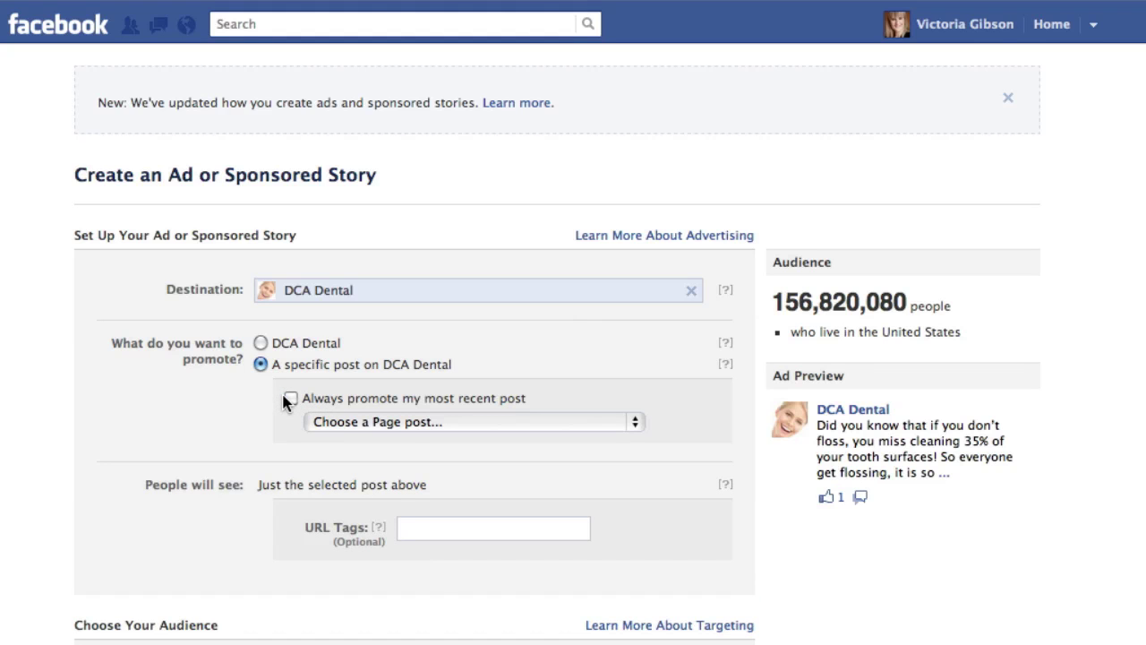
{"action": "left_click", "coordinate": [635, 422]}
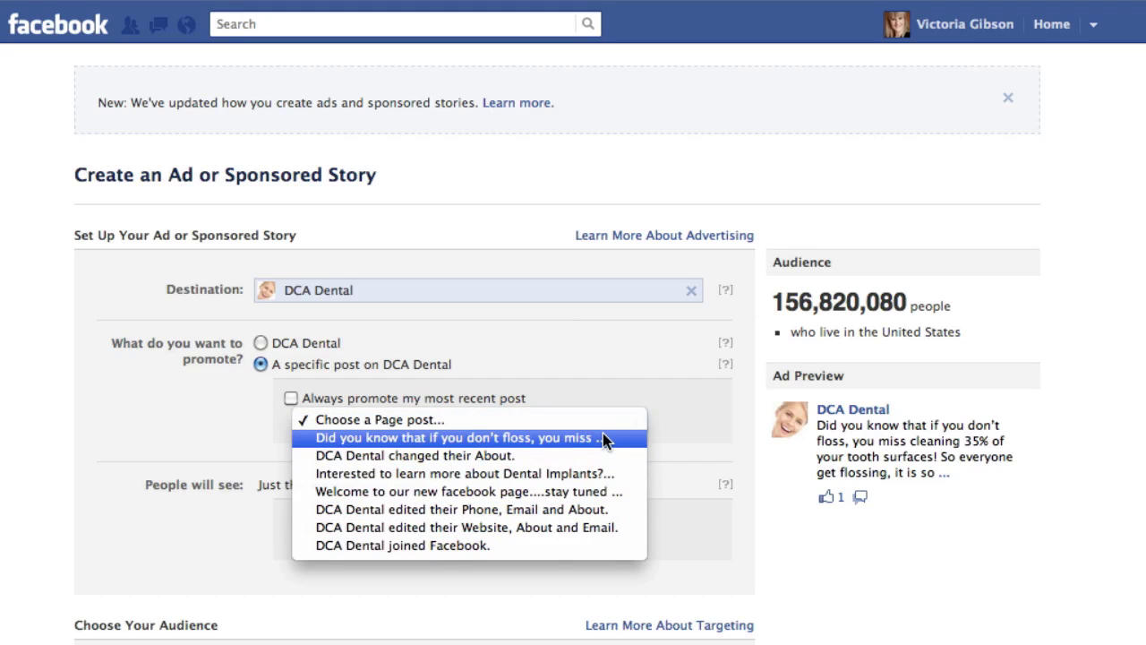
{"action": "left_click", "coordinate": [604, 437]}
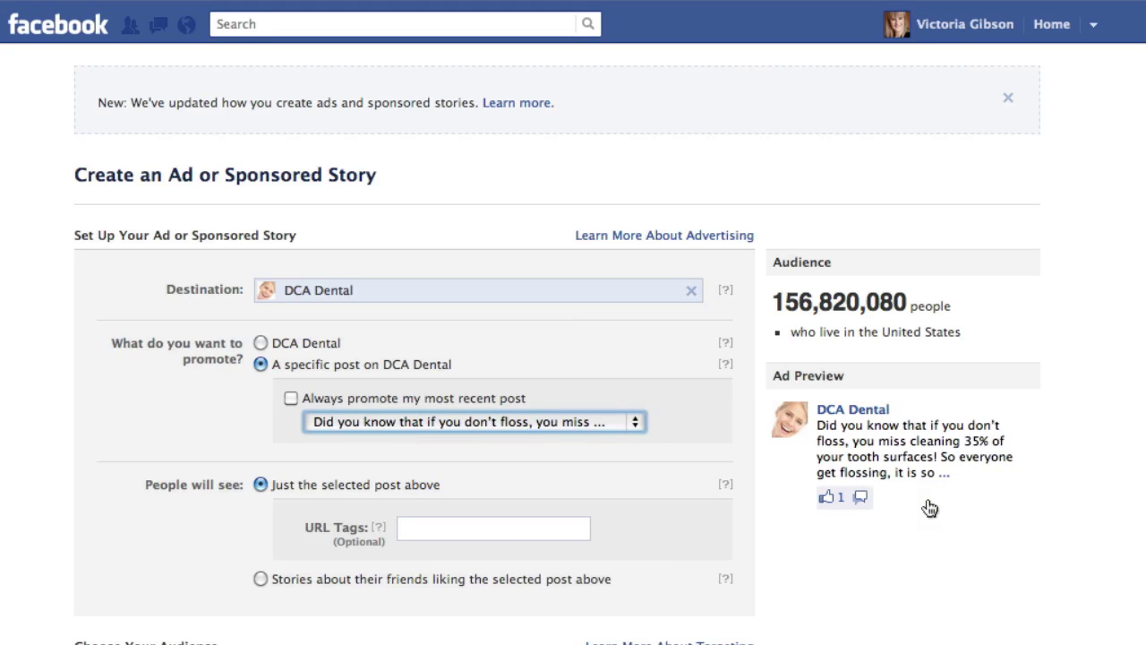
{"action": "left_click", "coordinate": [726, 485]}
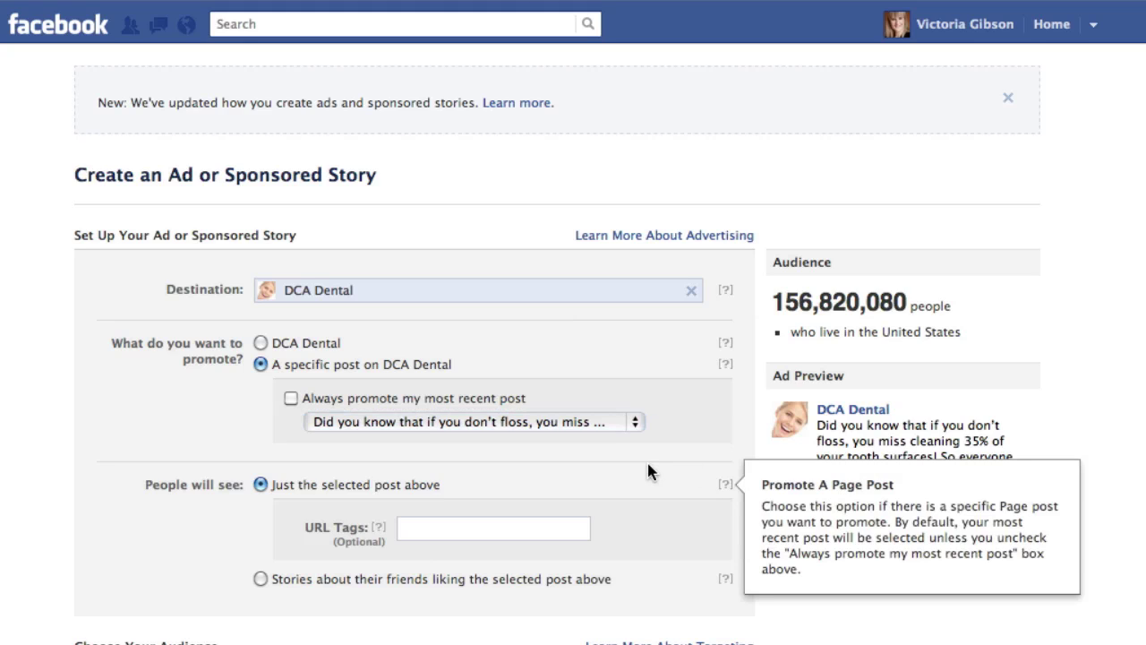
{"action": "left_click", "coordinate": [290, 399]}
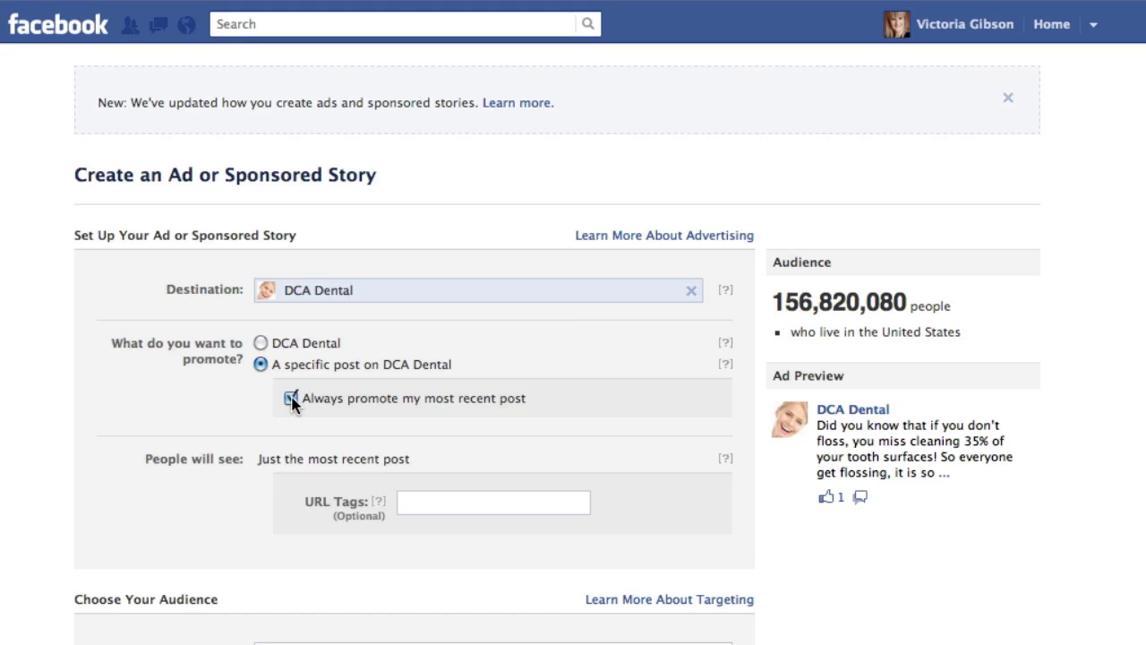
Promote DCA Dental itself with a new ad about DCA Dental, and check the guidance for the ad text
{"action": "left_click", "coordinate": [260, 344]}
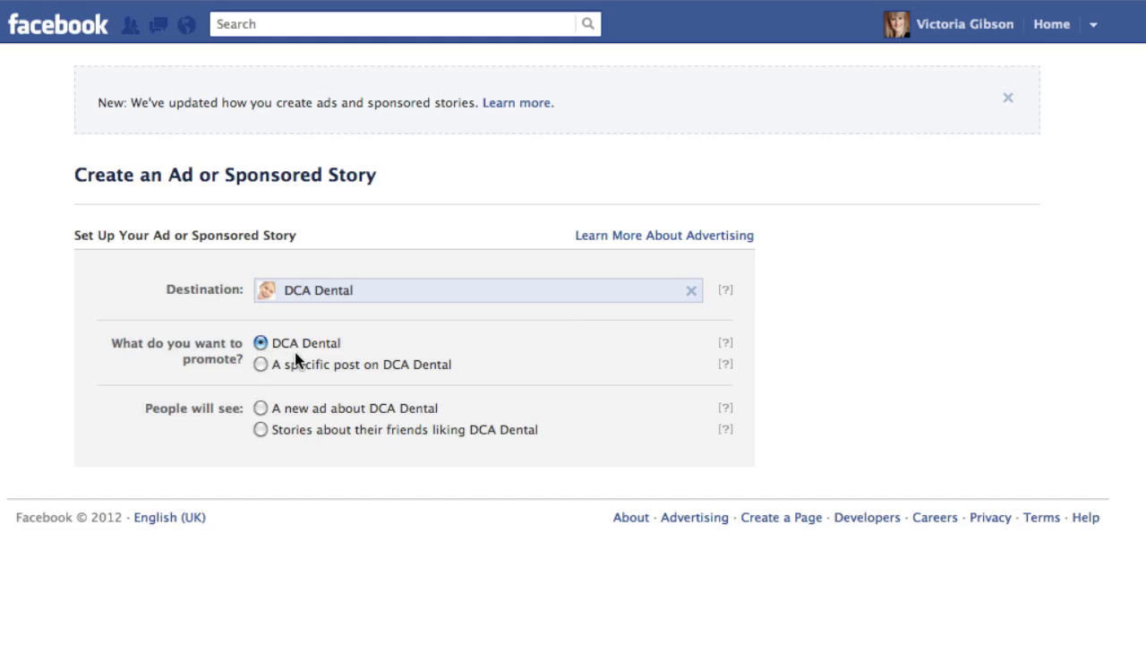
{"action": "left_click", "coordinate": [260, 408]}
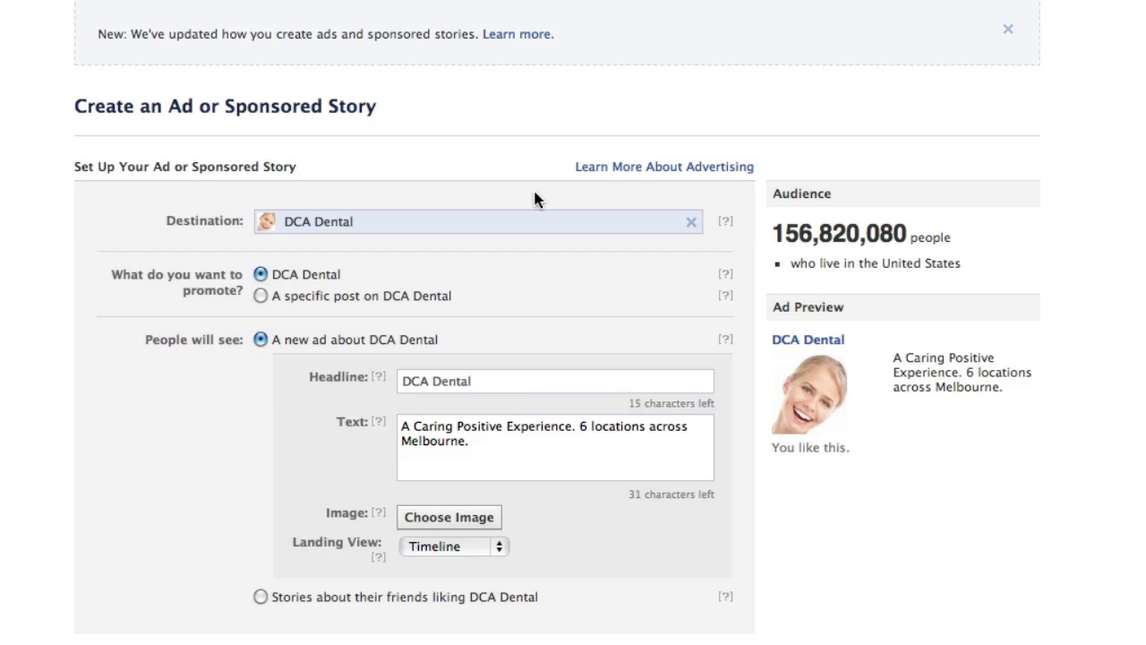
{"action": "mouse_move", "coordinate": [497, 381]}
{"action": "left_click", "coordinate": [527, 457]}
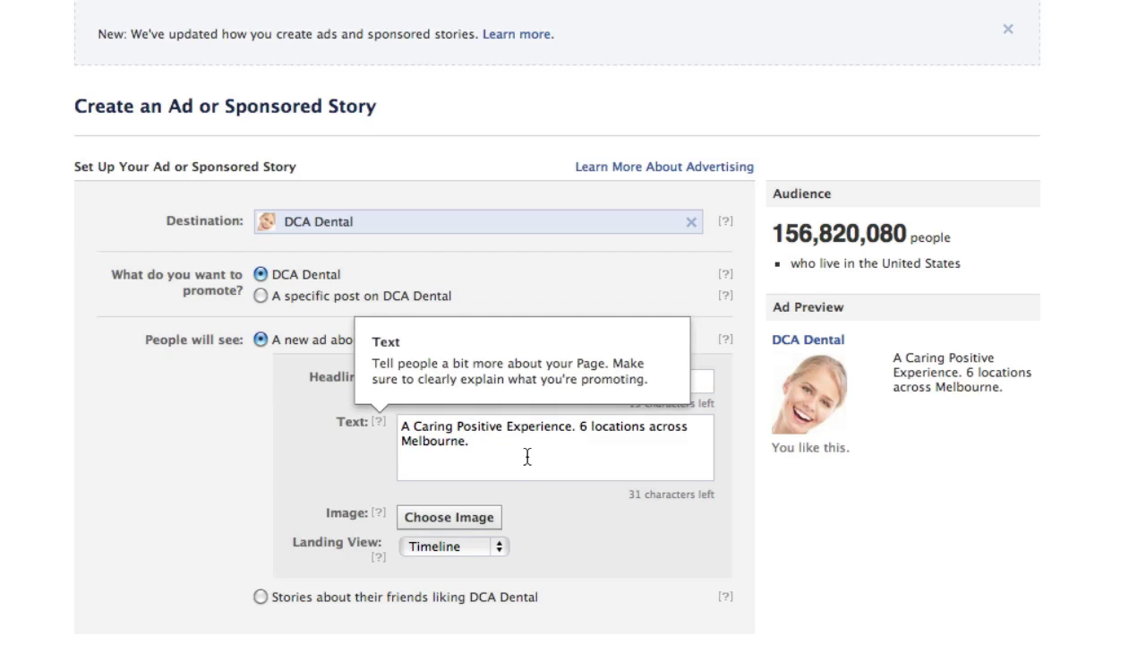
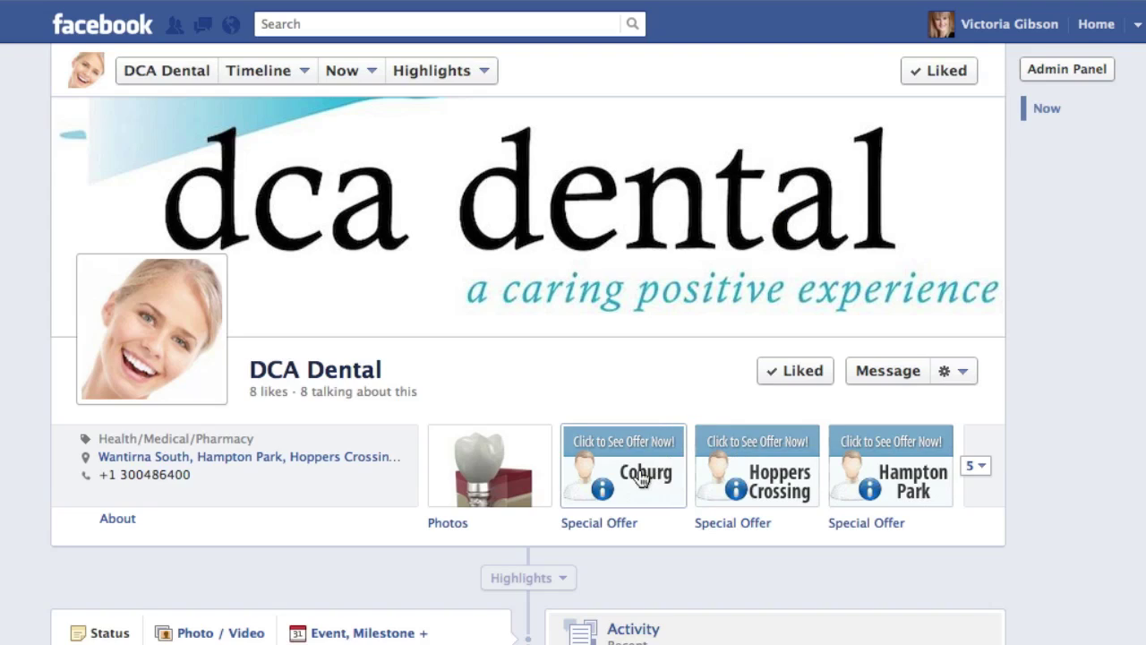
View the Coburg special offer on the DCA Dental page and look over the images available for the ad
{"action": "left_click", "coordinate": [643, 480]}
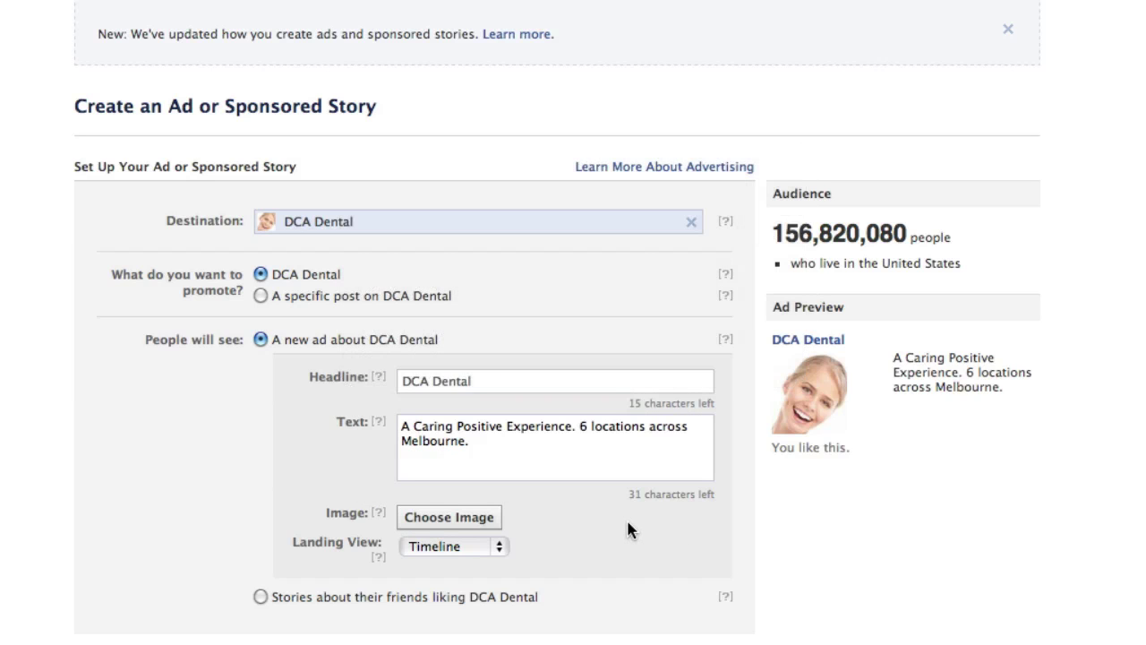
{"action": "left_click", "coordinate": [485, 524]}
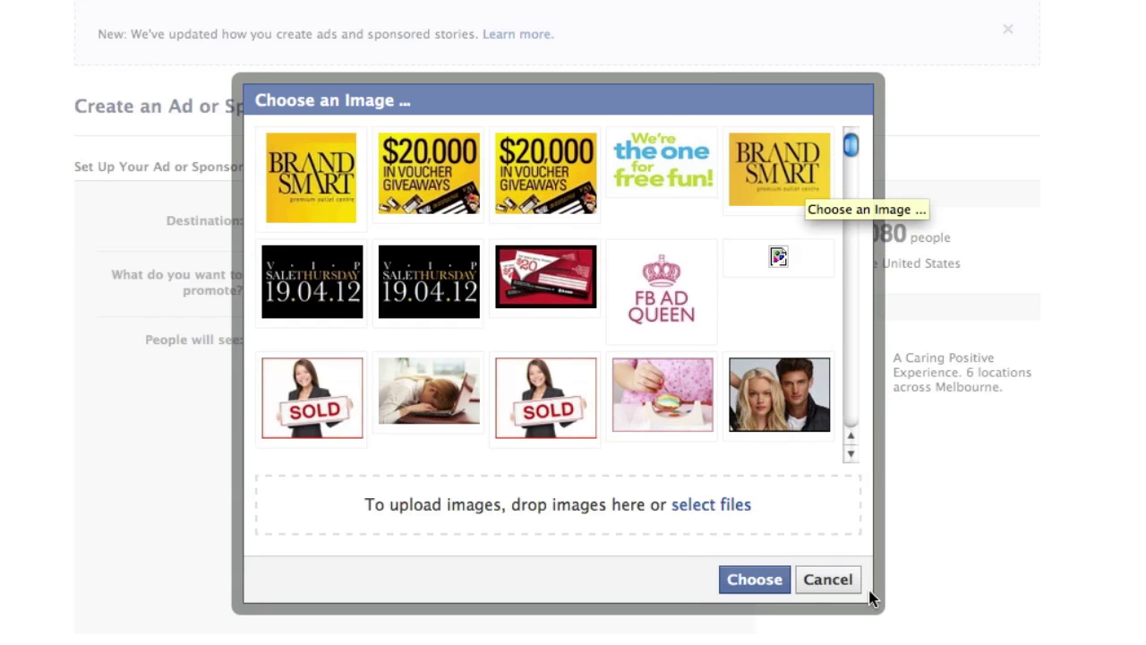
{"action": "left_click", "coordinate": [826, 578]}
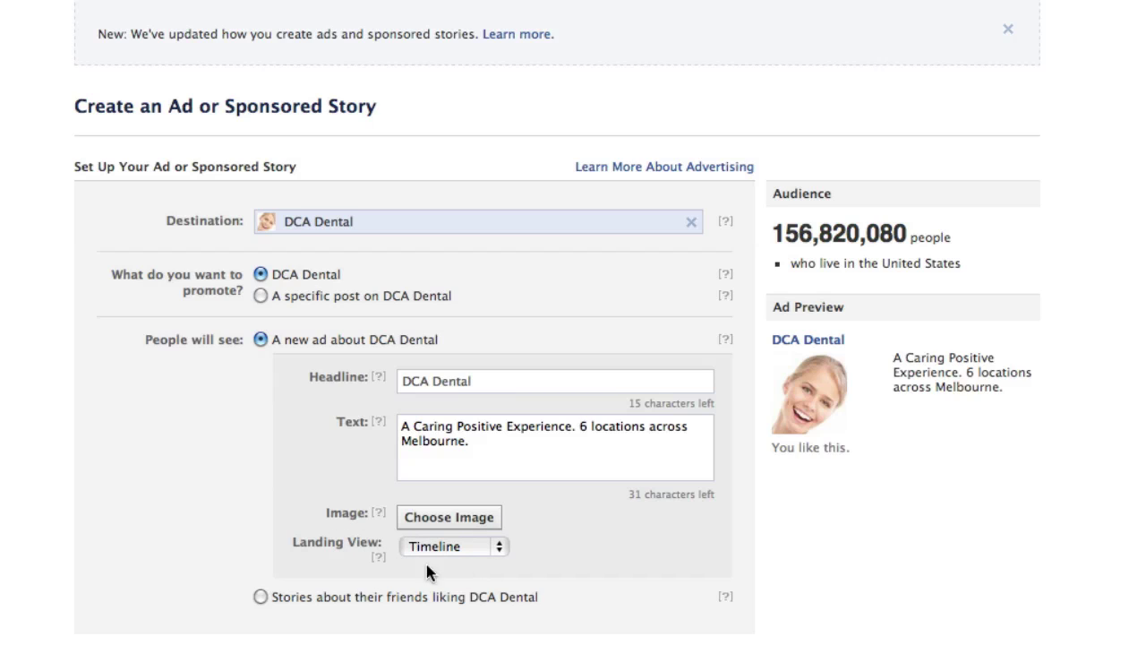
Set the ad's landing view to Special Offer
{"action": "left_click", "coordinate": [499, 548]}
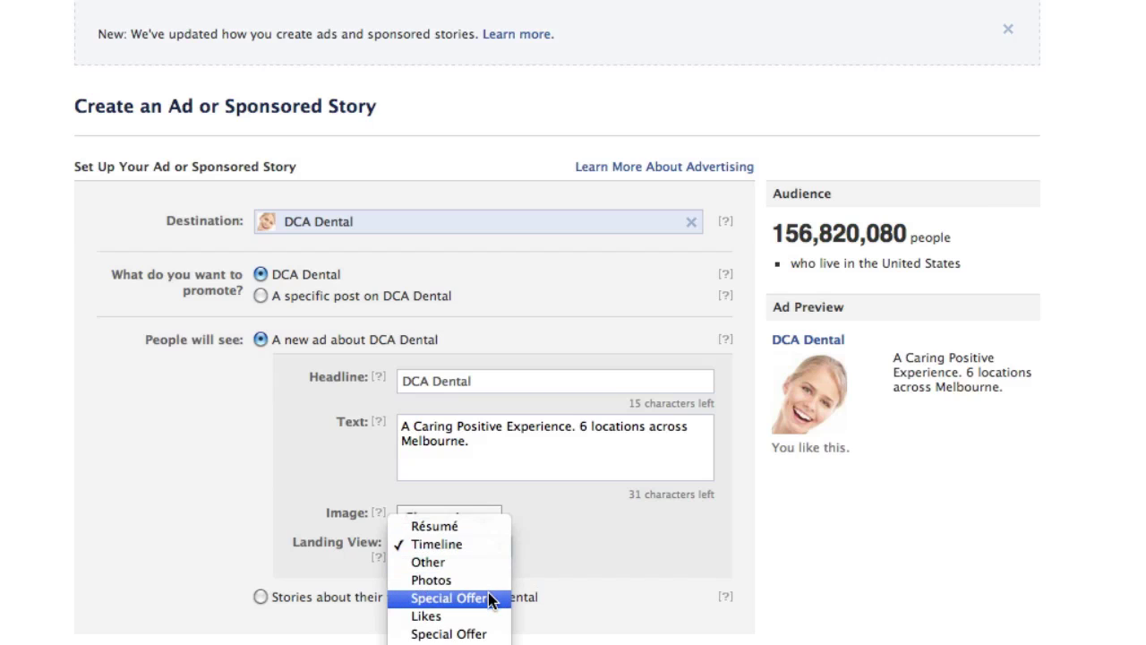
{"action": "left_click", "coordinate": [480, 528]}
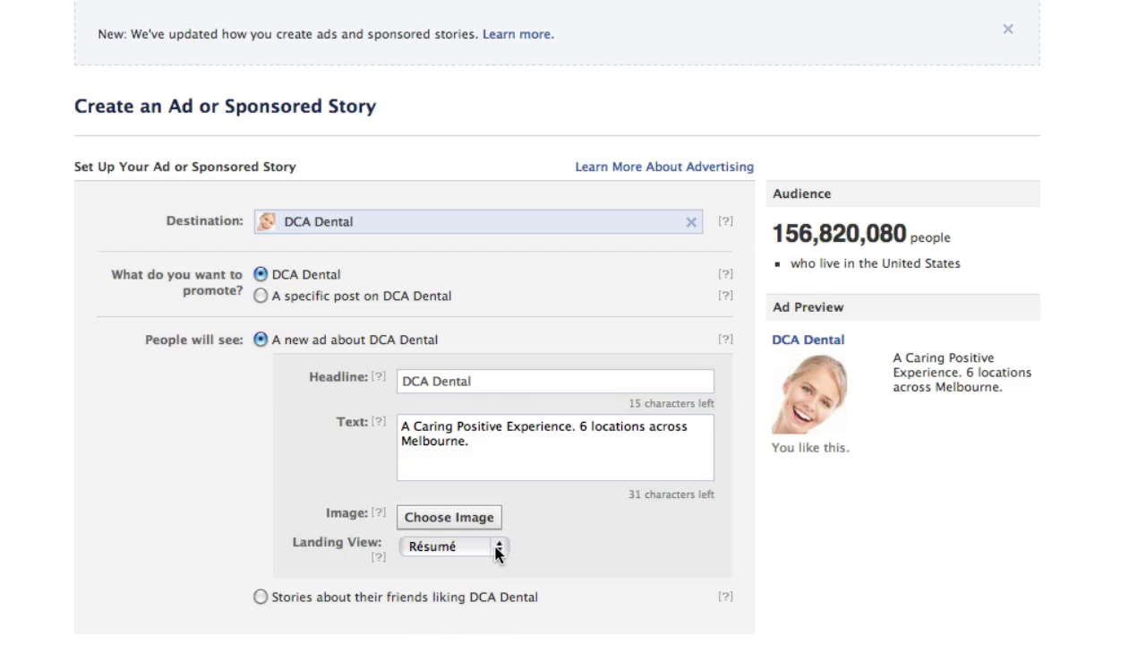
{"action": "left_click", "coordinate": [497, 553]}
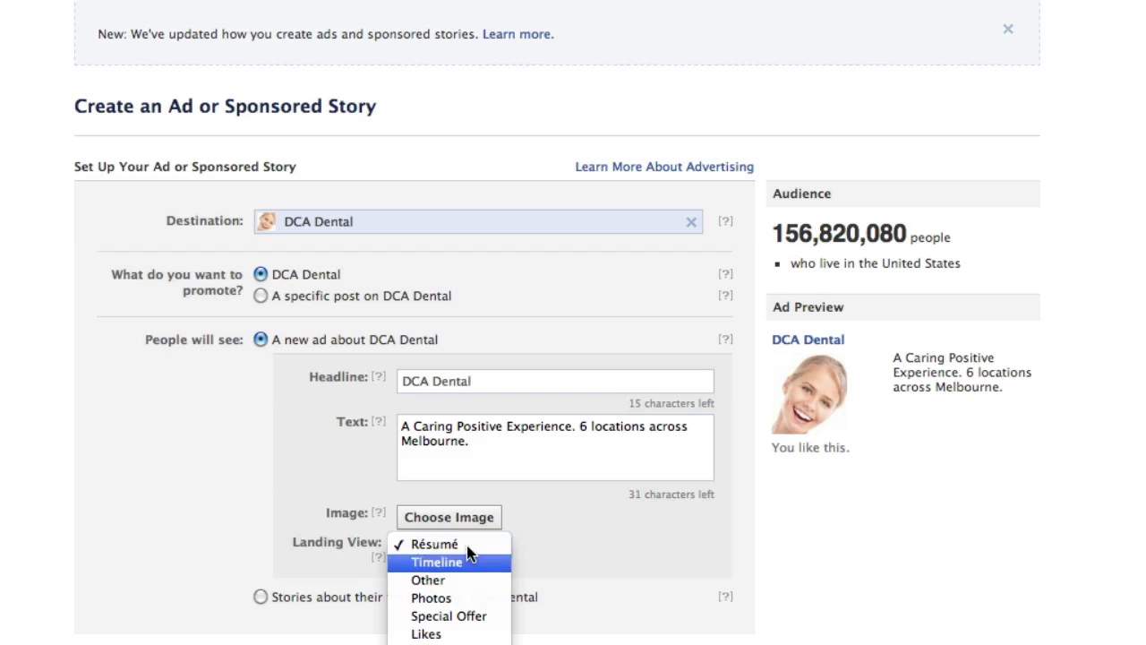
{"action": "left_click", "coordinate": [481, 616]}
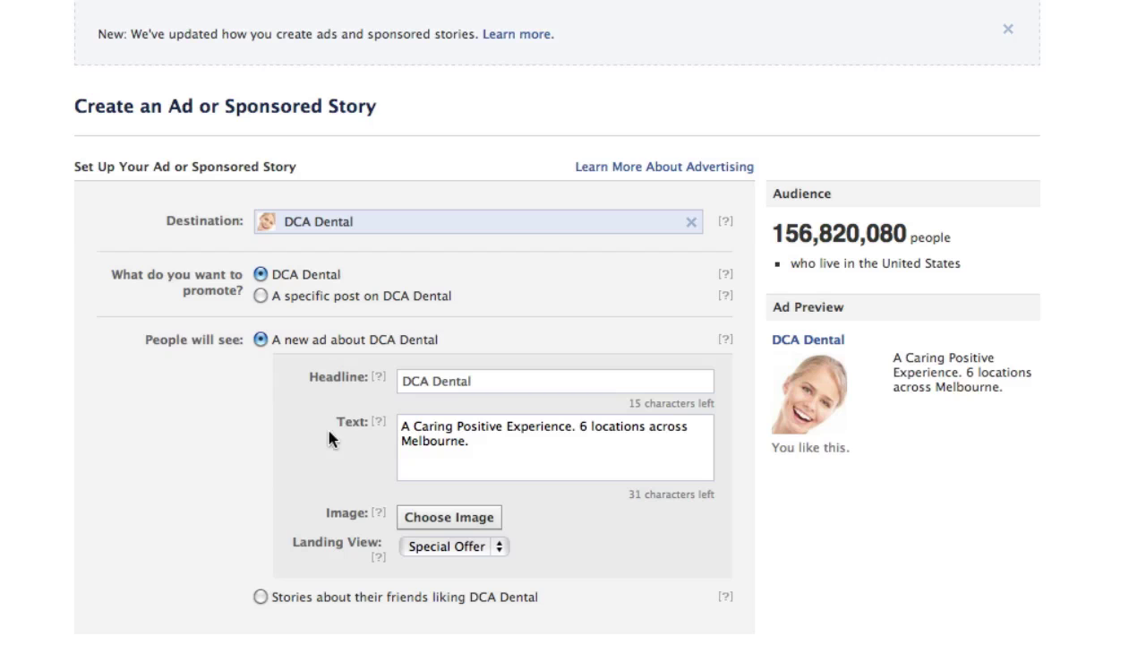
Preview stories about friends liking DCA Dental, and return to a new ad about DCA Dental
{"action": "left_click", "coordinate": [260, 596]}
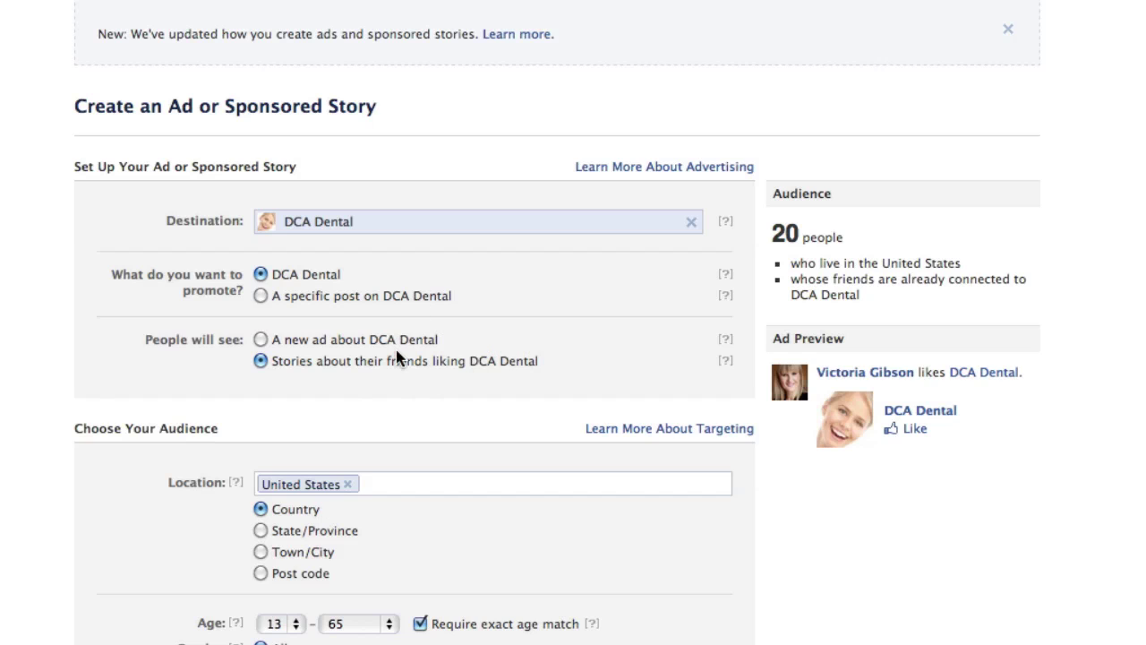
{"action": "left_click", "coordinate": [261, 339]}
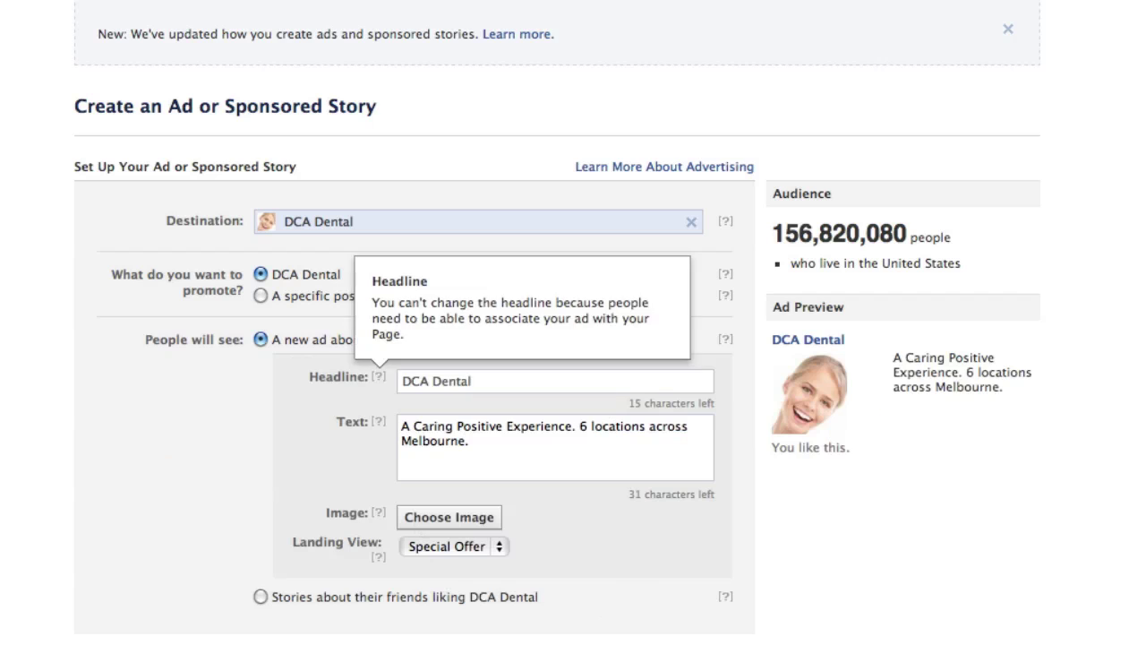
Set the audience's connections to advanced connection targeting
{"action": "scroll", "coordinate": [412, 358], "scroll_direction": "down", "scroll_amount": 10}
{"action": "scroll", "coordinate": [1069, 550], "scroll_direction": "down", "scroll_amount": 2}
{"action": "mouse_move", "coordinate": [224, 461]}
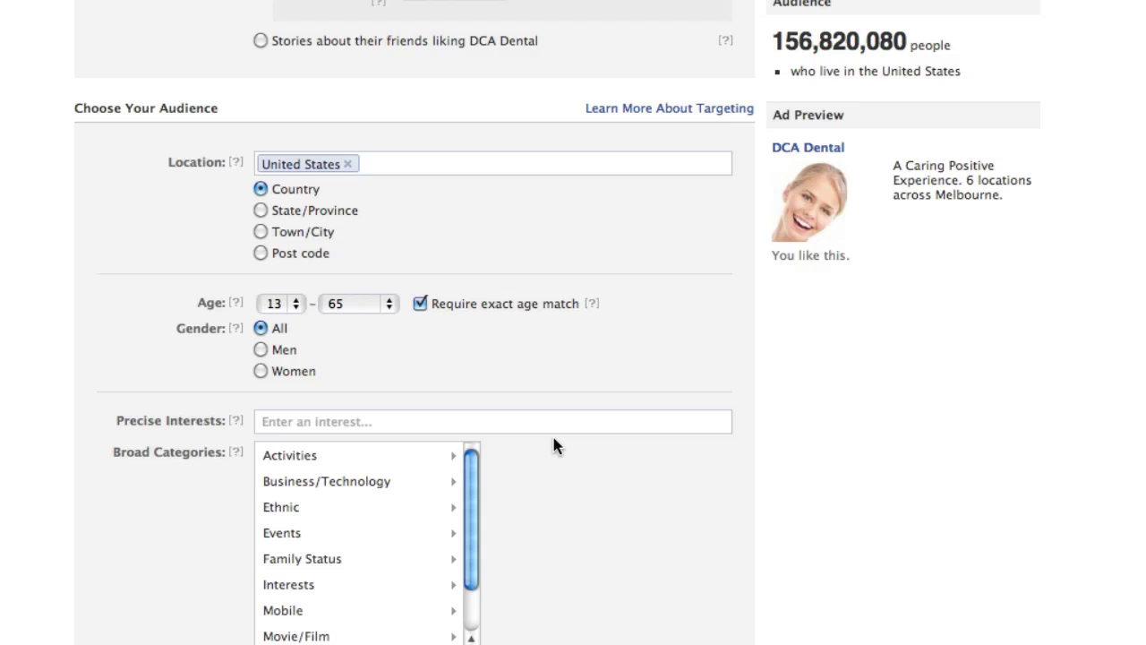
{"action": "left_click_drag", "start_coordinate": [472, 480], "coordinate": [480, 452]}
{"action": "scroll", "coordinate": [483, 435], "scroll_direction": "down", "scroll_amount": 5}
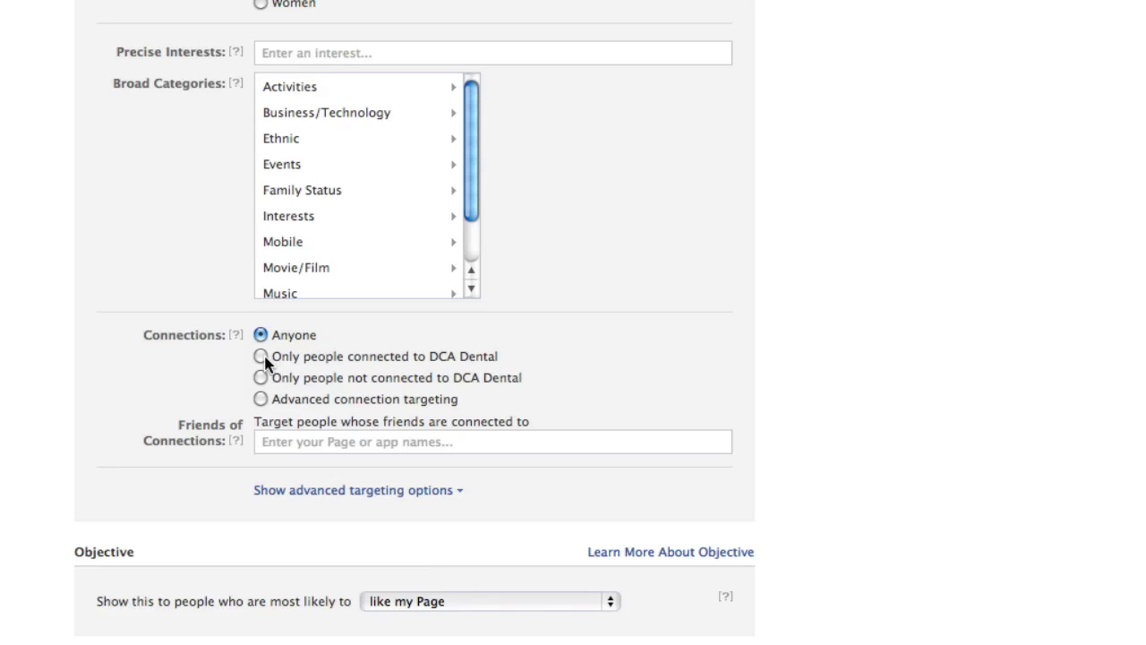
{"action": "left_click", "coordinate": [267, 396]}
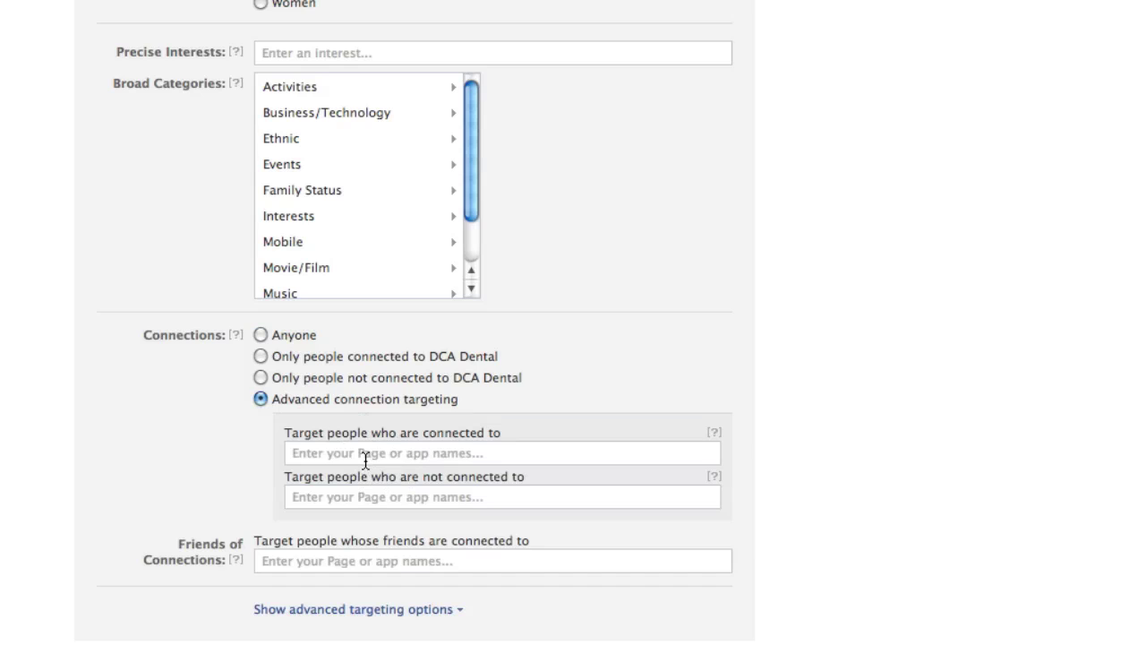
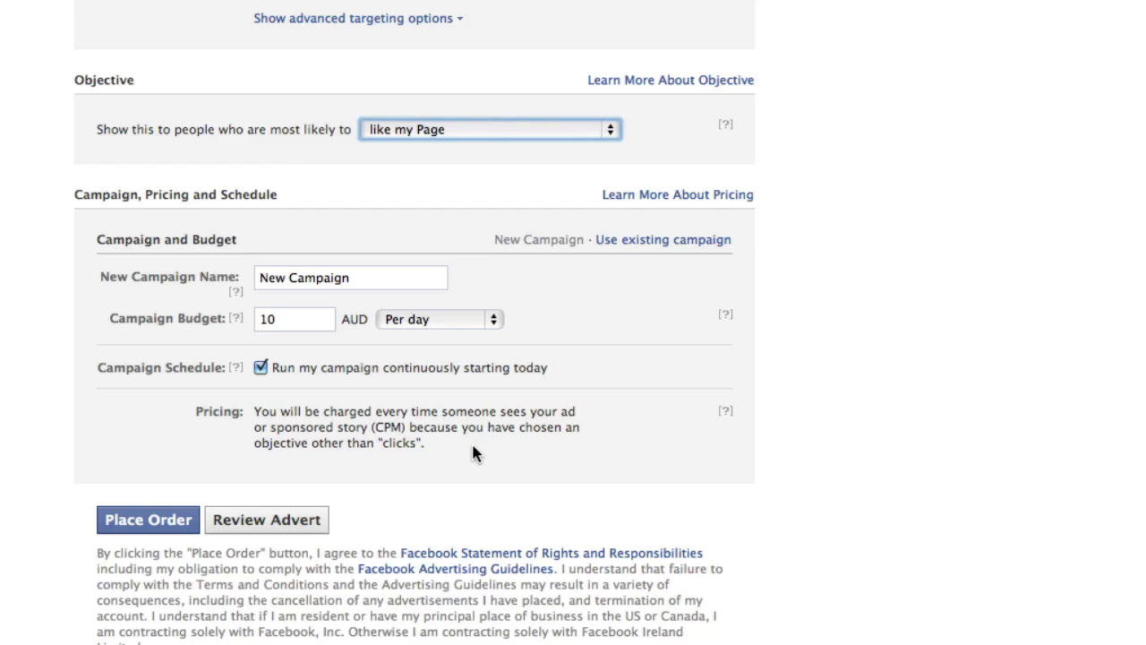
Compare the pricing for the advert click objective with the "like my Page" objective, and read the pricing help
{"action": "left_click", "coordinate": [612, 129]}
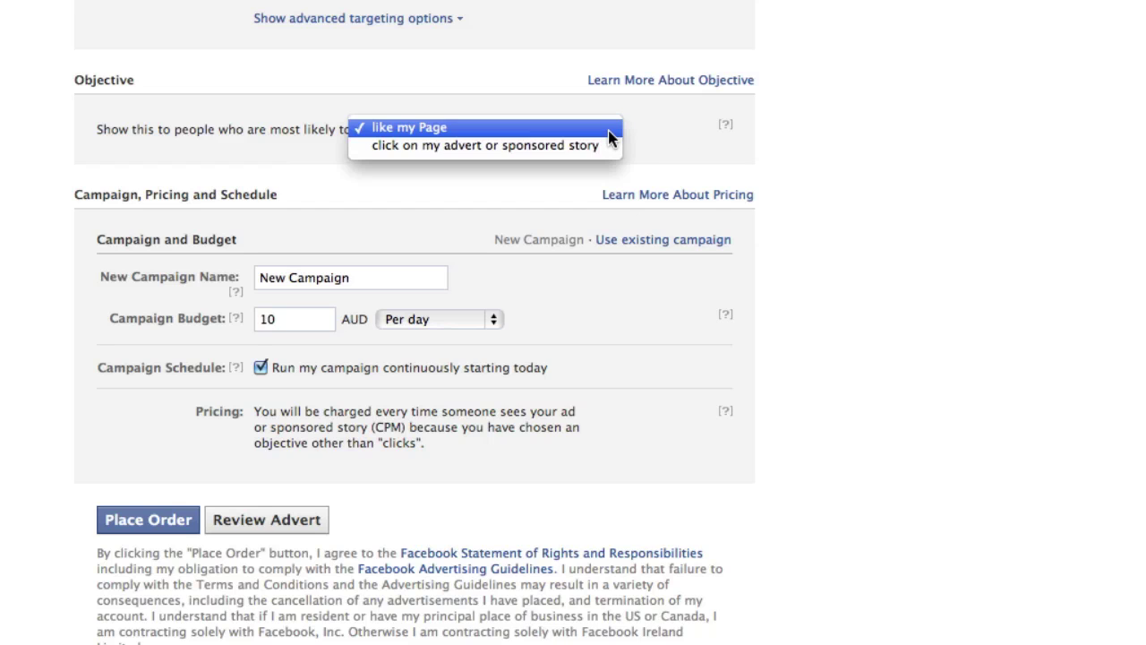
{"action": "left_click", "coordinate": [537, 145]}
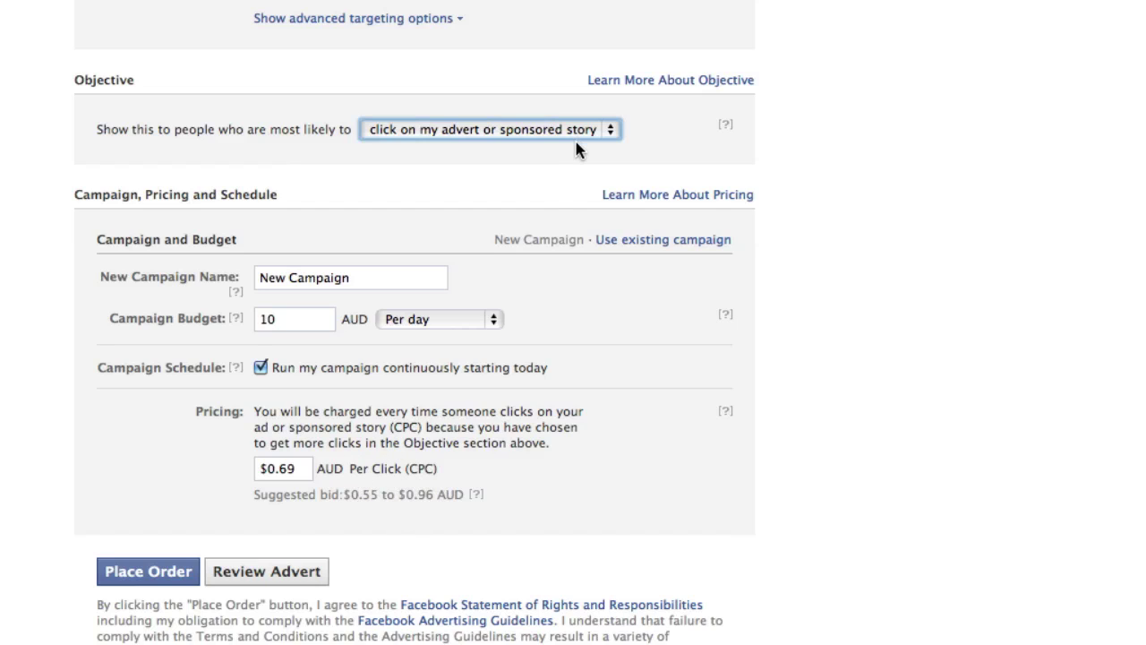
{"action": "left_click", "coordinate": [615, 129]}
{"action": "left_click", "coordinate": [578, 109]}
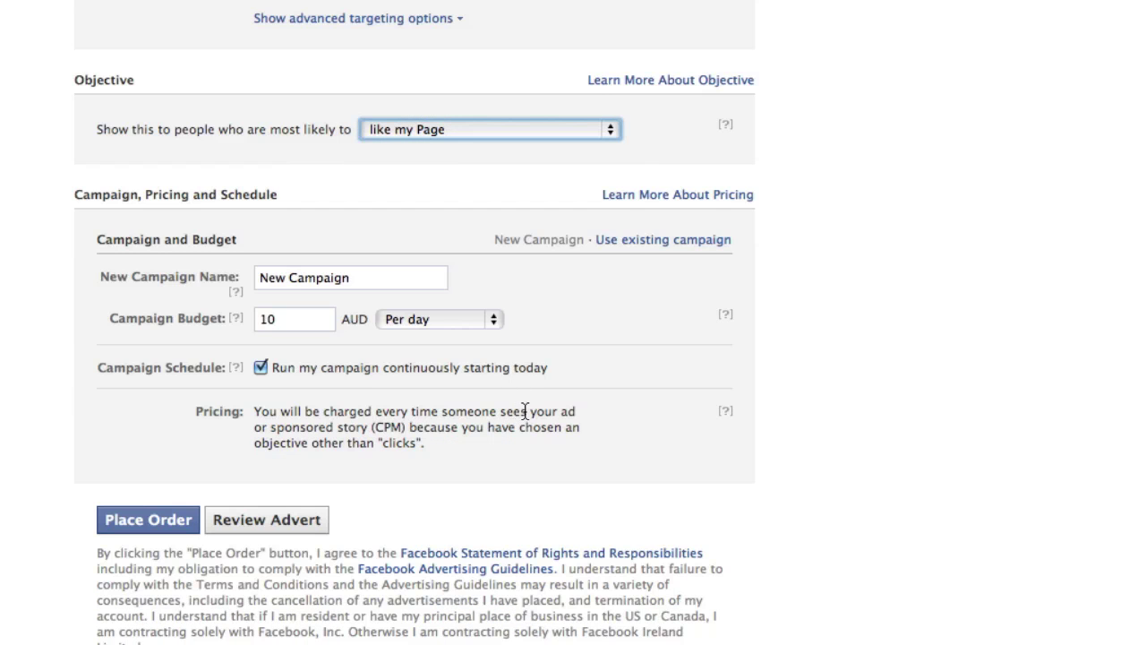
{"action": "left_click", "coordinate": [727, 414]}
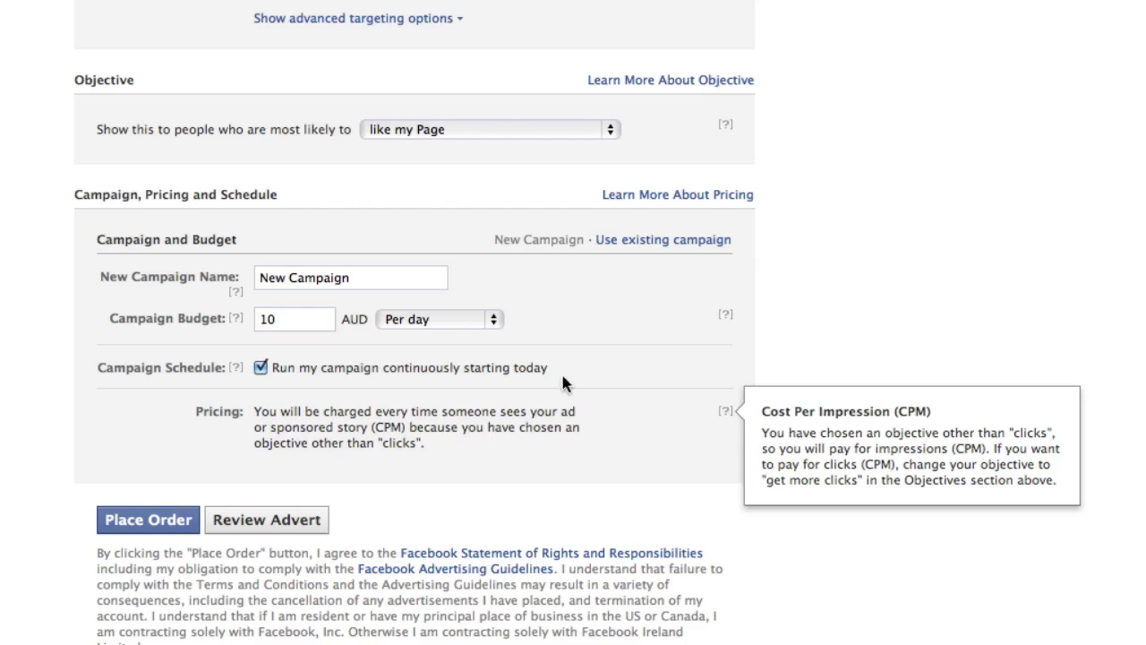
{"action": "left_click", "coordinate": [466, 166]}
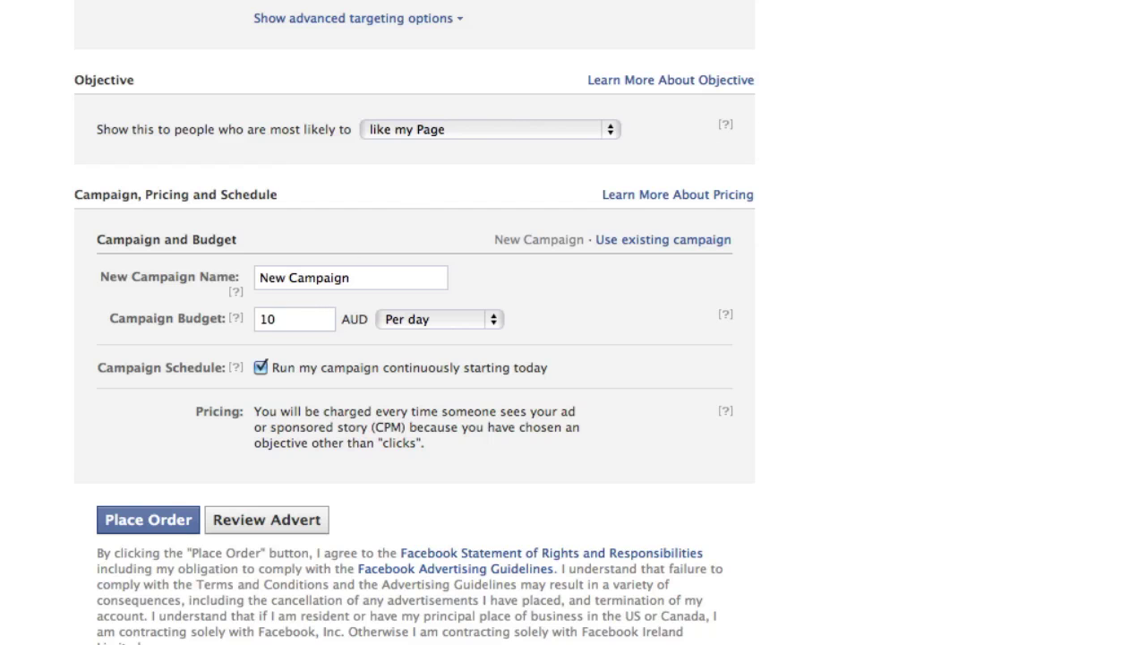
Change what people will see to stories about their friends liking DCA Dental
{"action": "scroll", "coordinate": [415, 322], "scroll_direction": "up", "scroll_amount": 10}
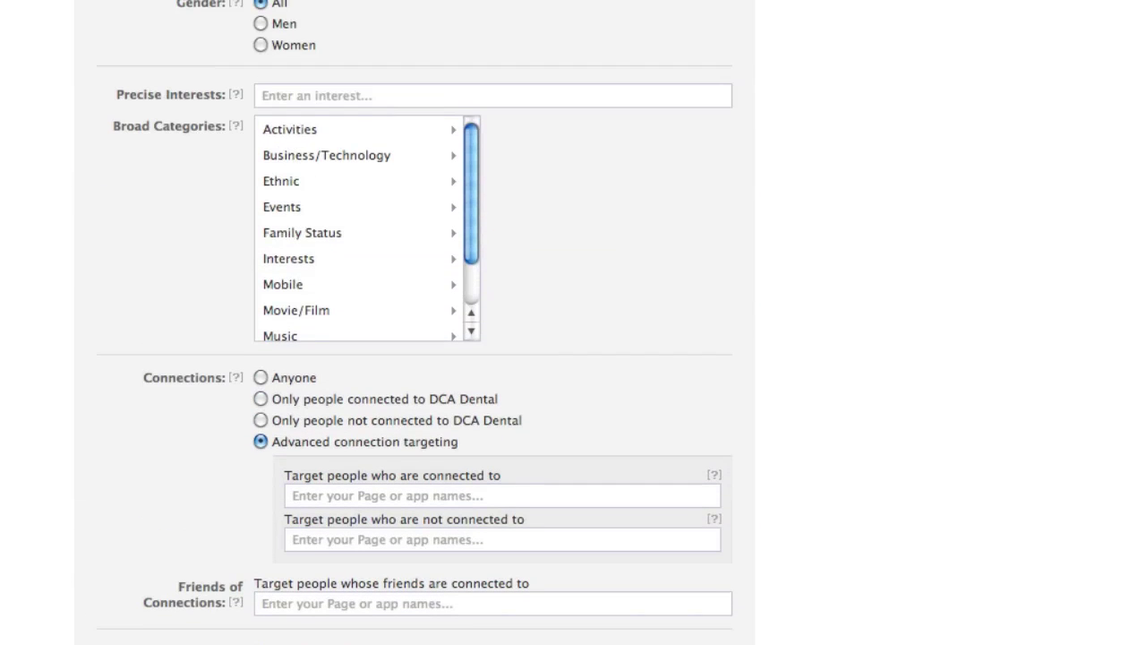
{"action": "scroll", "coordinate": [415, 322], "scroll_direction": "up", "scroll_amount": 5}
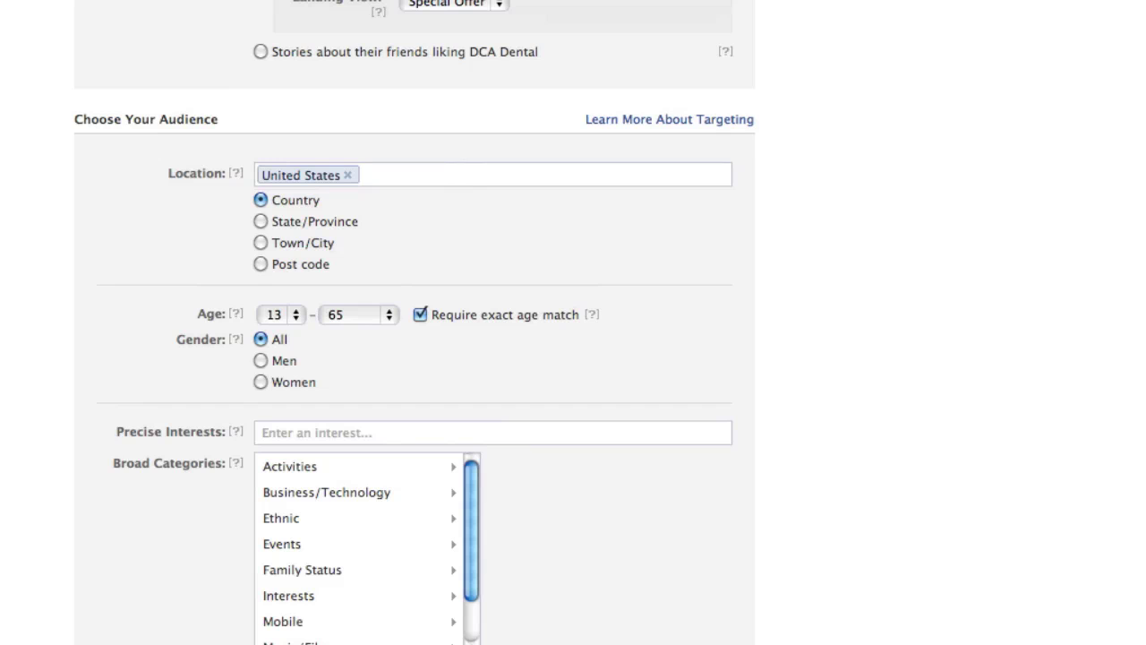
{"action": "scroll", "coordinate": [249, 480], "scroll_direction": "up", "scroll_amount": 7}
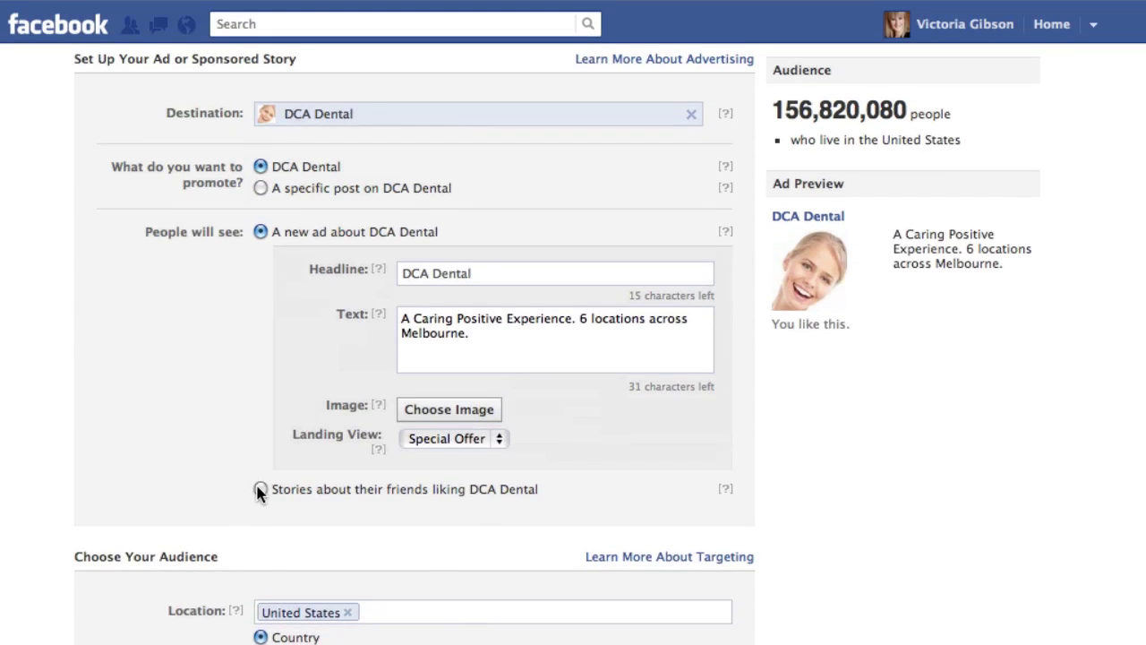
{"action": "left_click", "coordinate": [259, 490]}
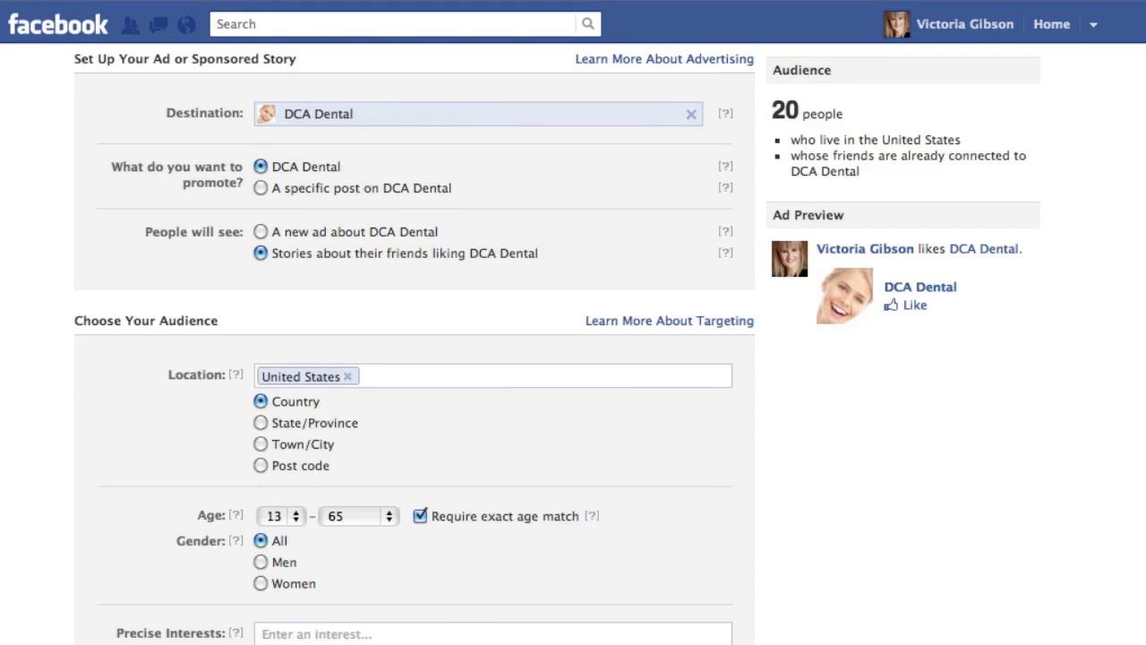
{"action": "scroll", "coordinate": [415, 344], "scroll_direction": "down", "scroll_amount": 9}
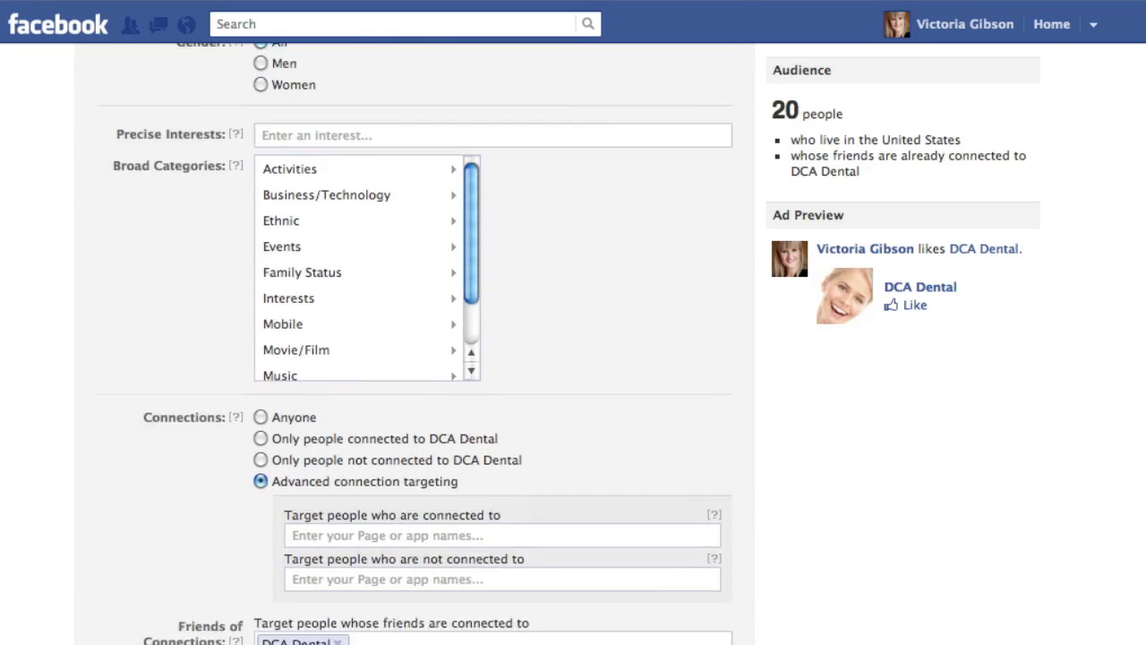
Check the objective choices for the sponsored story and set the objective to "click on my advert or sponsored story"
{"action": "scroll", "coordinate": [767, 460], "scroll_direction": "down", "scroll_amount": 7}
{"action": "left_click", "coordinate": [608, 261]}
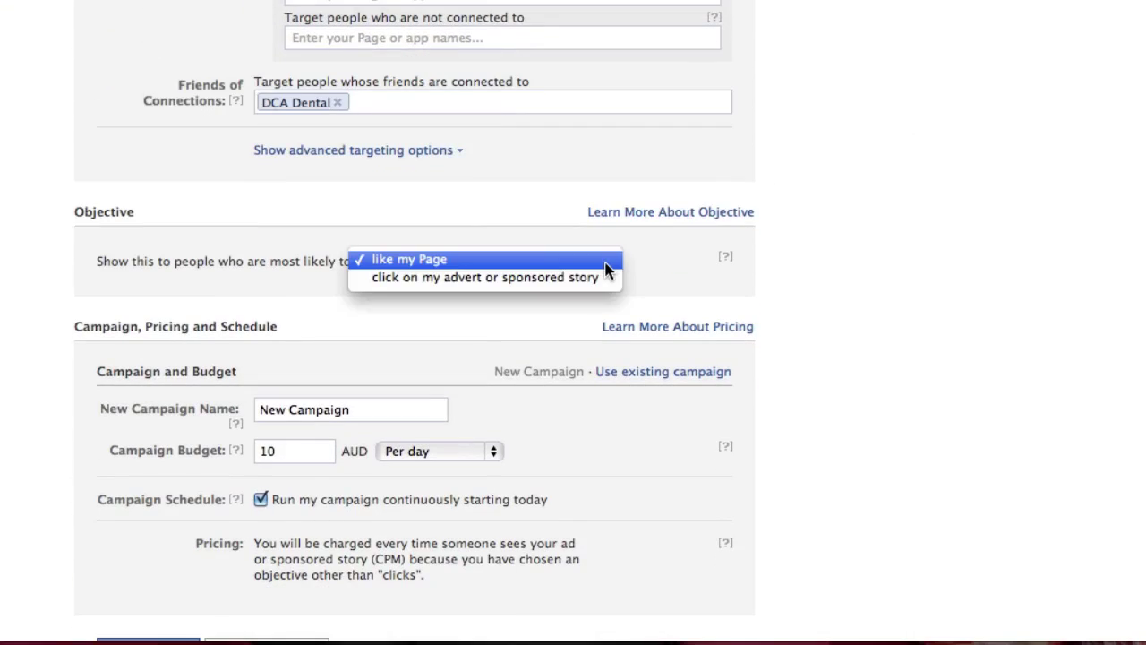
{"action": "left_click", "coordinate": [606, 260]}
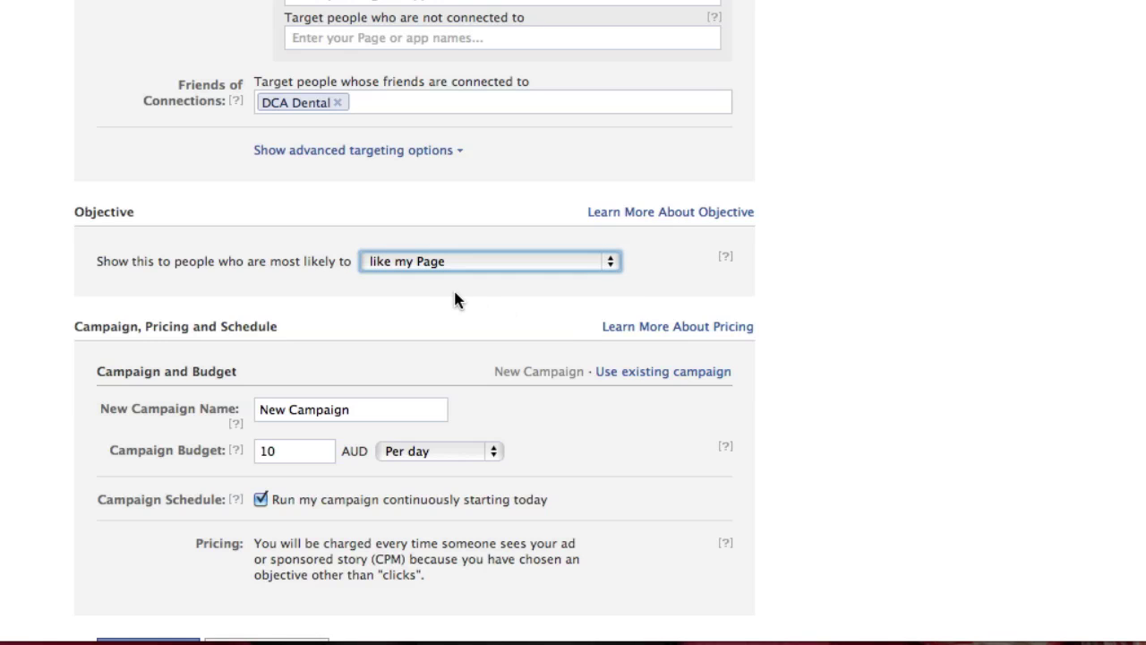
{"action": "left_click", "coordinate": [613, 263]}
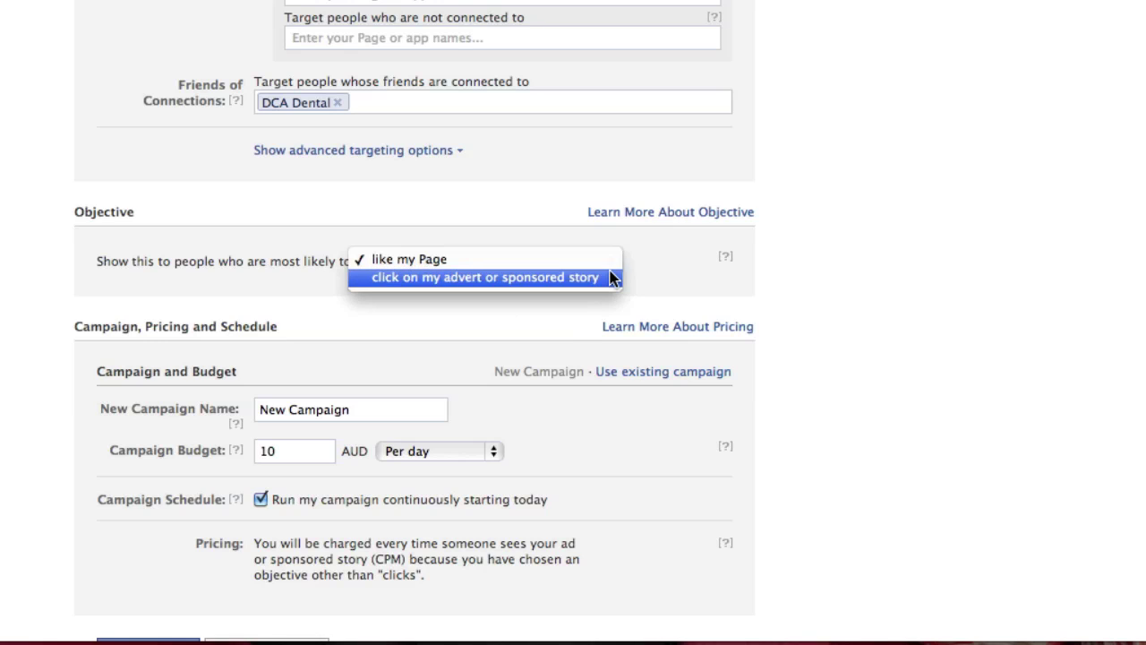
{"action": "left_click", "coordinate": [612, 278]}
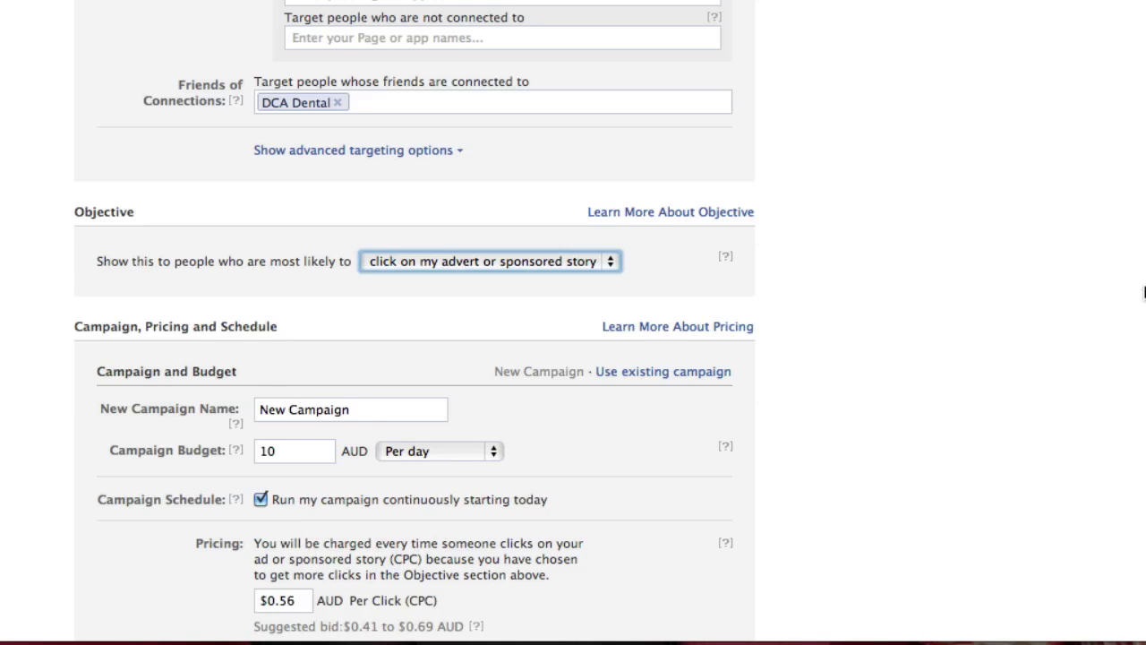
{"action": "scroll", "coordinate": [414, 322], "scroll_direction": "up", "scroll_amount": 10}
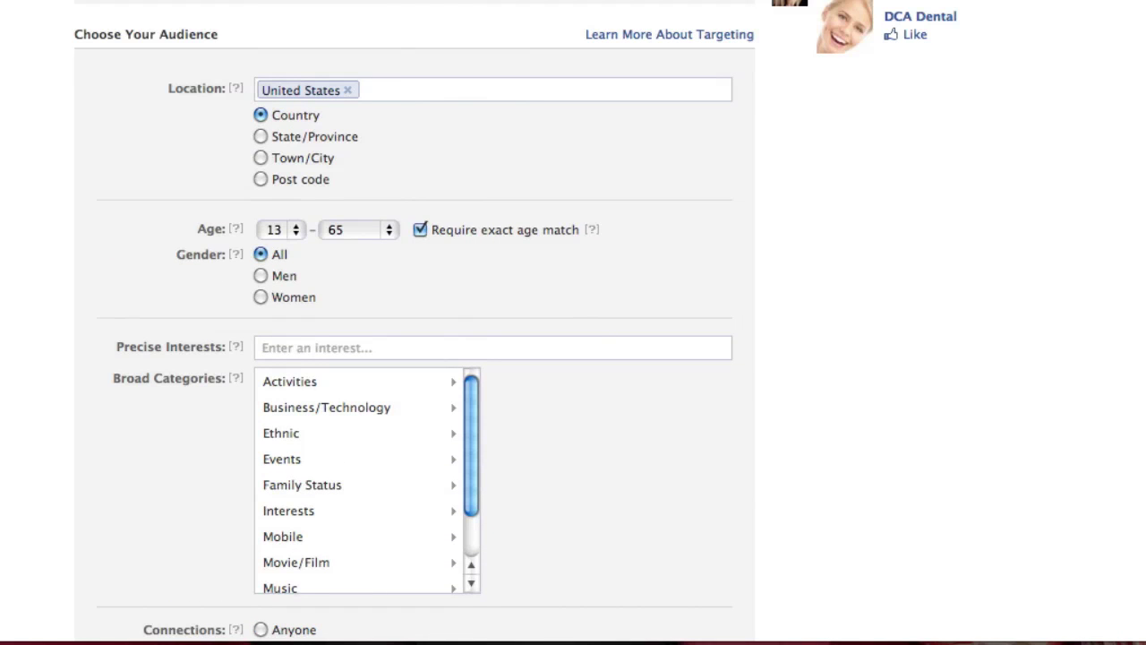
{"action": "scroll", "coordinate": [573, 322], "scroll_direction": "up", "scroll_amount": 5}
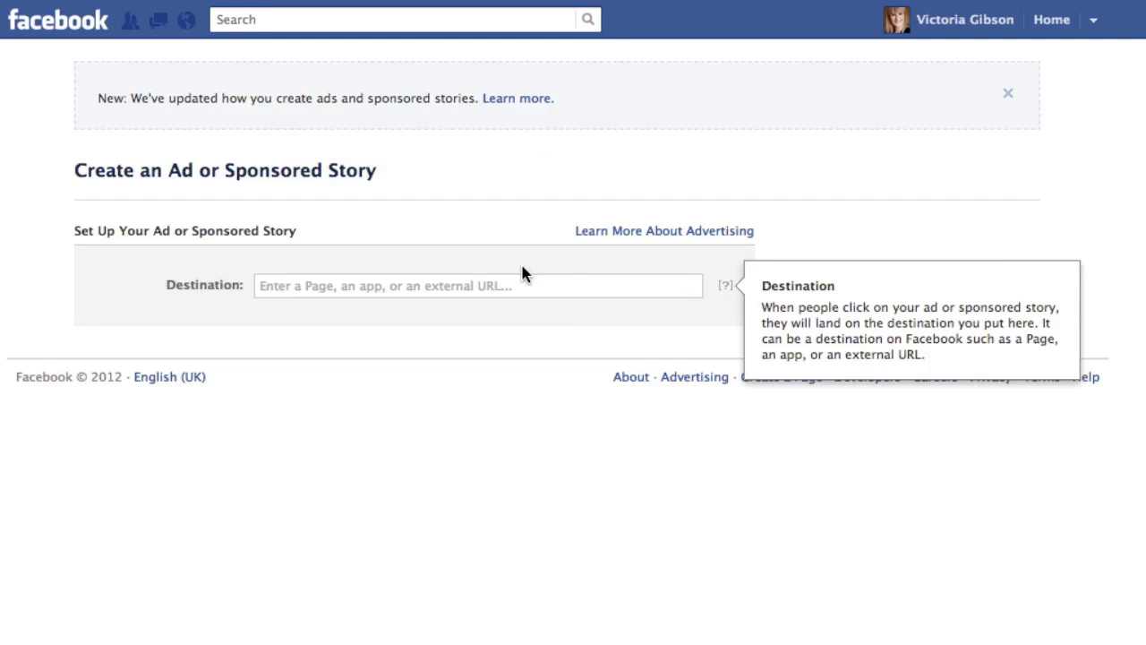
{"action": "left_click", "coordinate": [357, 286]}
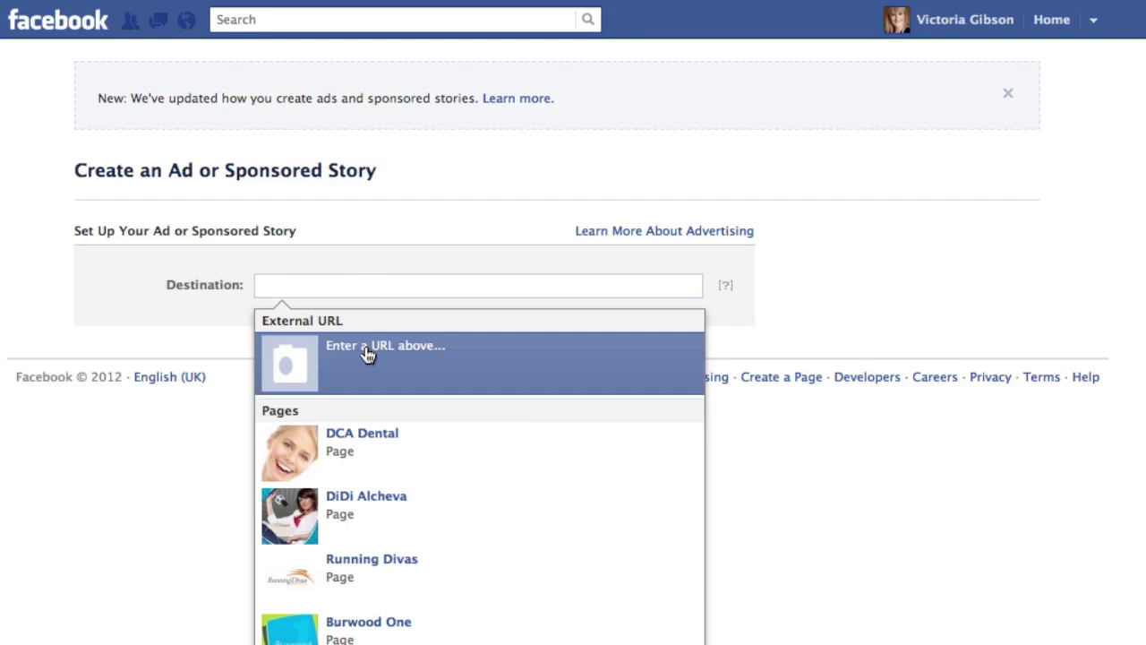
{"action": "type", "text": "htttp:"}
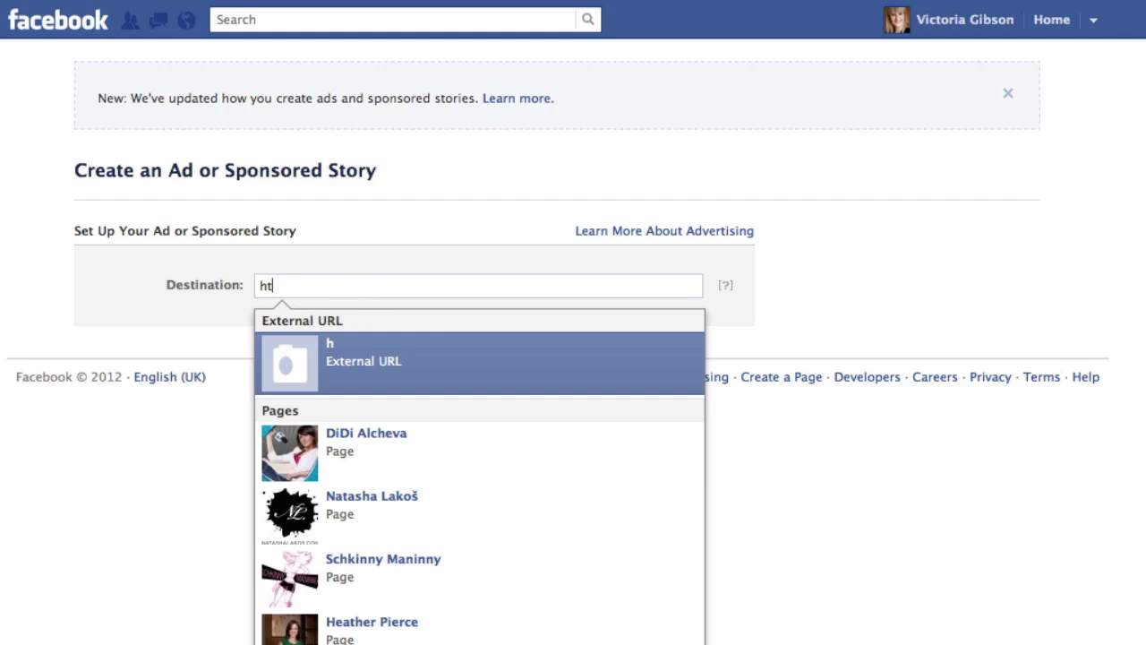
{"action": "key", "text": "BackSpace"}
{"action": "key", "text": "BackSpace"}
{"action": "key", "text": "BackSpace"}
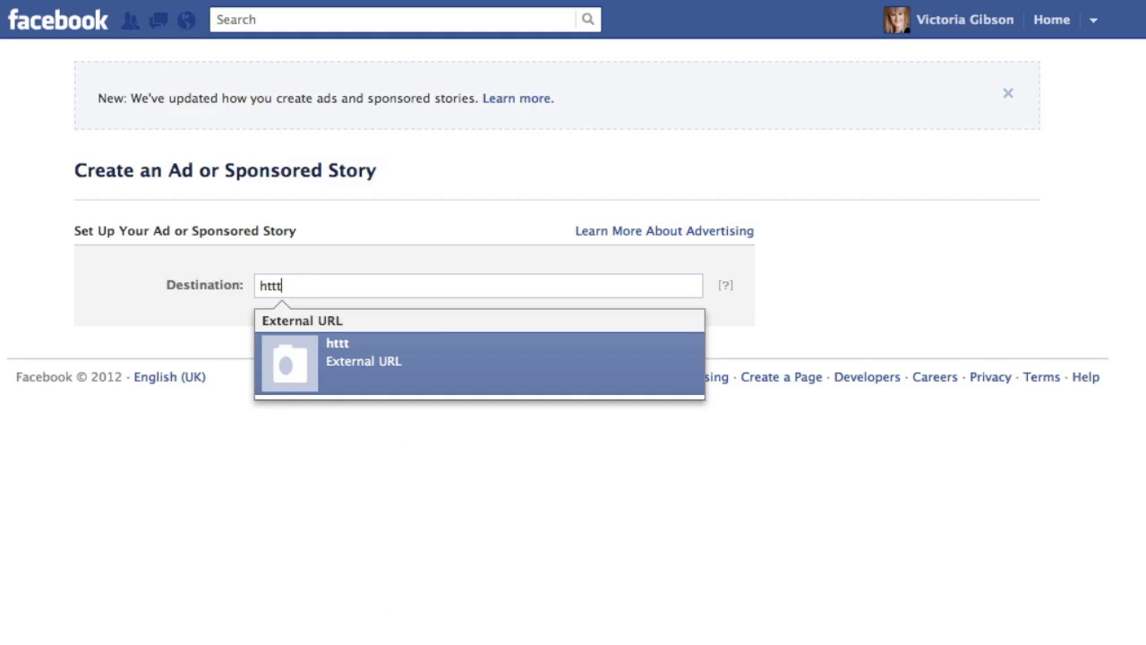
{"action": "type", "text": "p://www.dcad"}
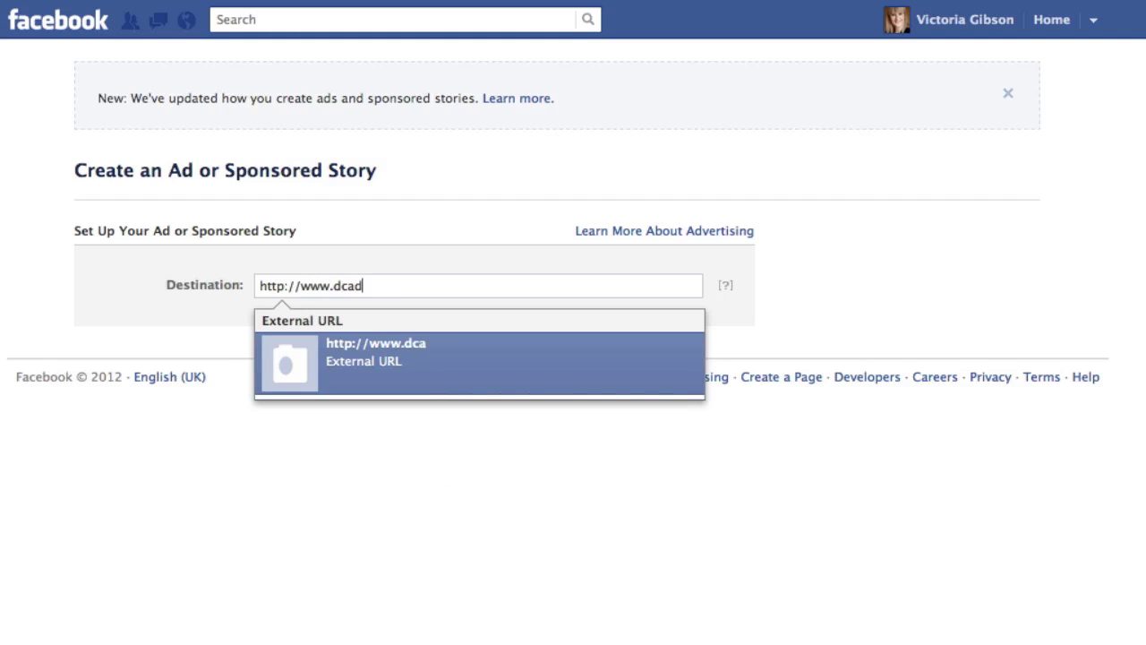
{"action": "type", "text": "ental.com"}
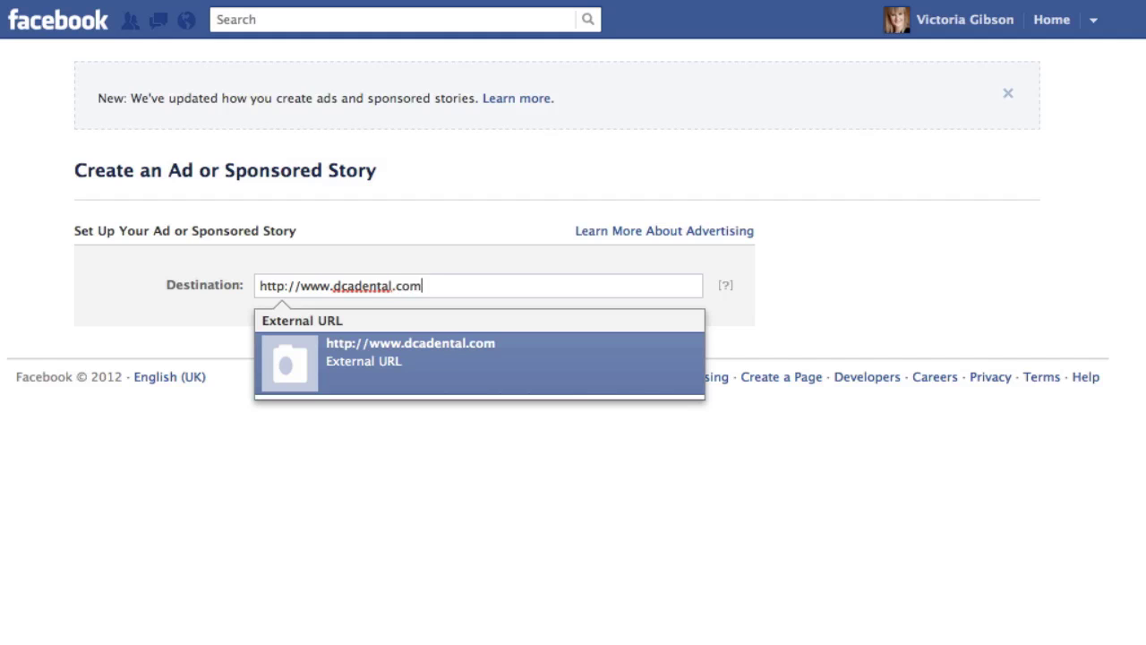
{"action": "left_click", "coordinate": [417, 393]}
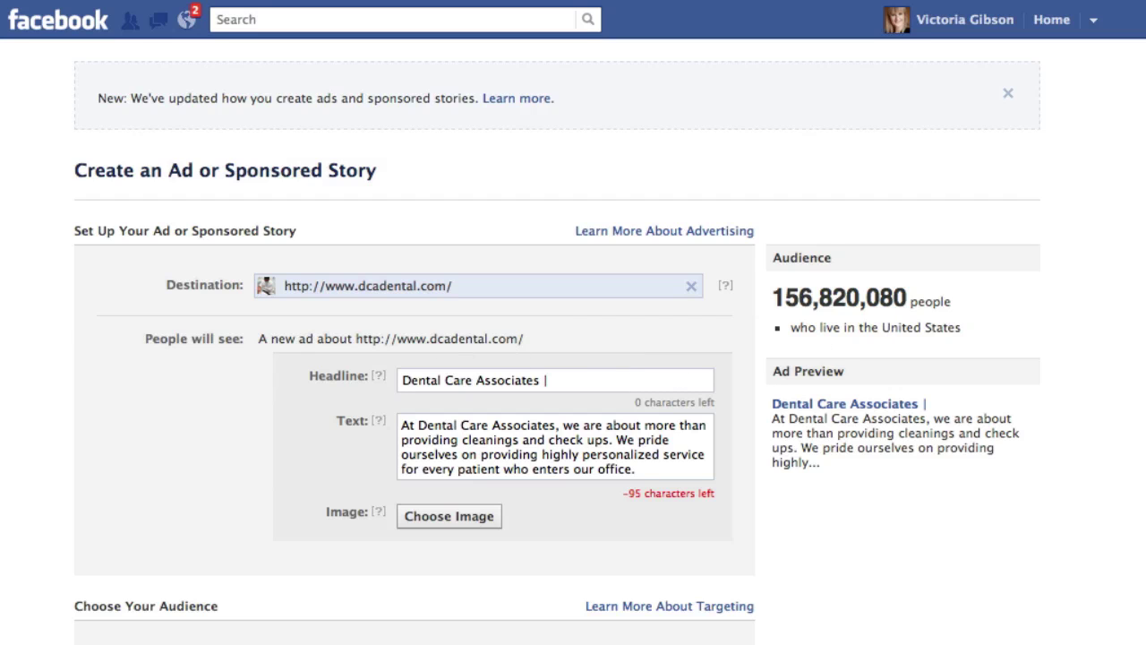
Review the external website ad's content, audience, objective choices and pricing settings
{"action": "scroll", "coordinate": [557, 346], "scroll_direction": "down", "scroll_amount": 2}
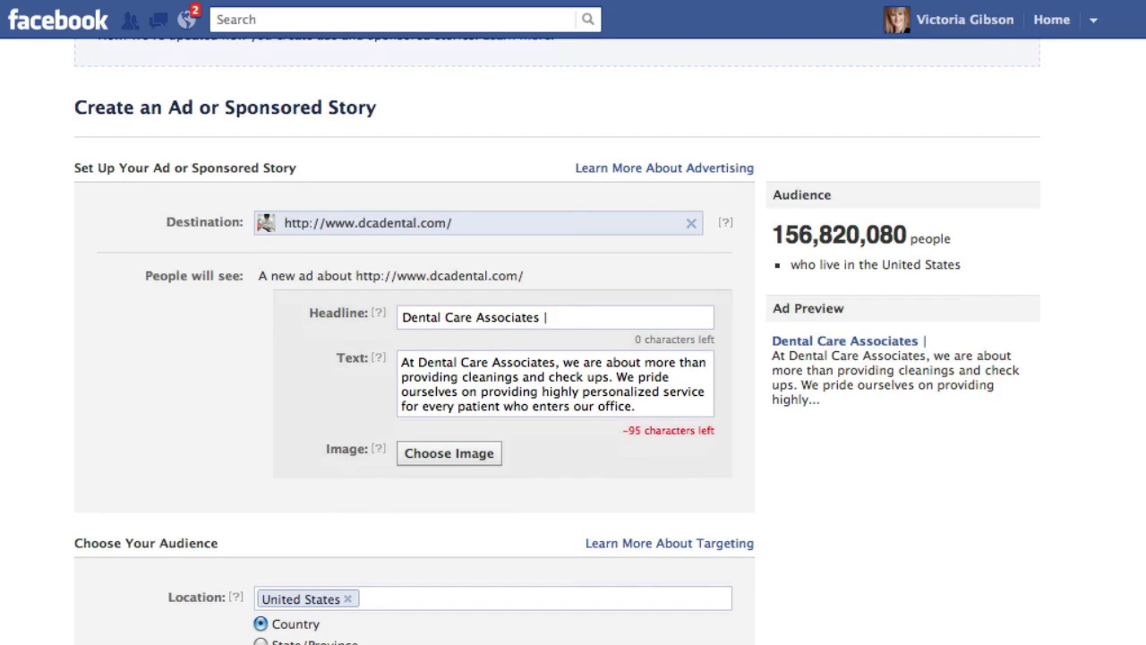
{"action": "scroll", "coordinate": [557, 346], "scroll_direction": "down", "scroll_amount": 8}
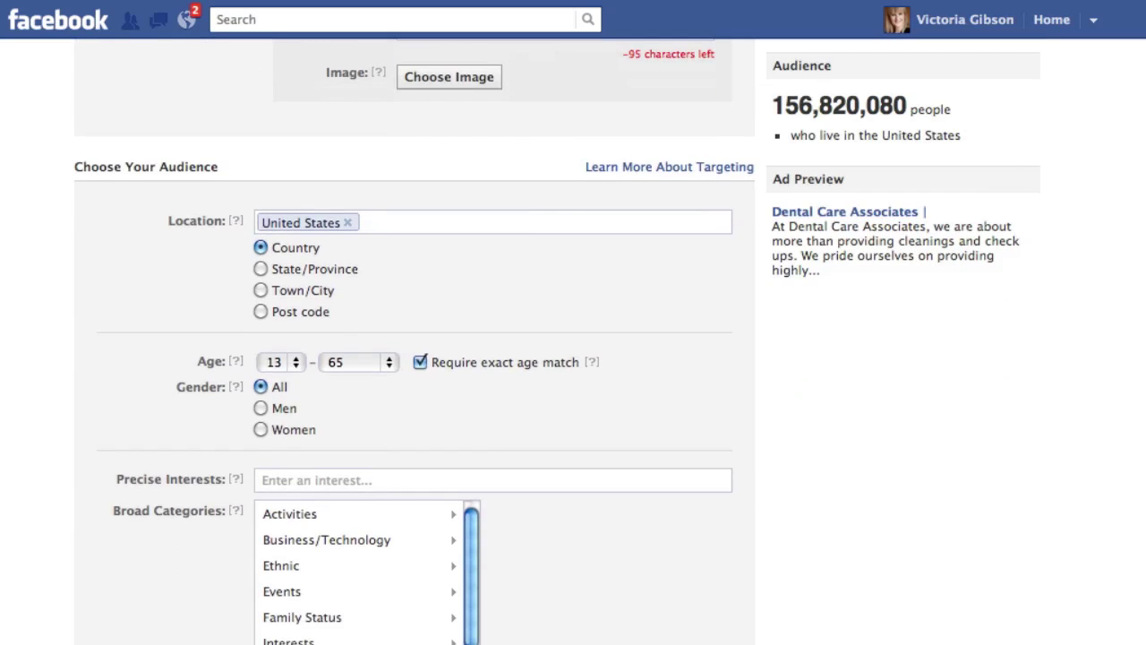
{"action": "scroll", "coordinate": [557, 347], "scroll_direction": "down", "scroll_amount": 5}
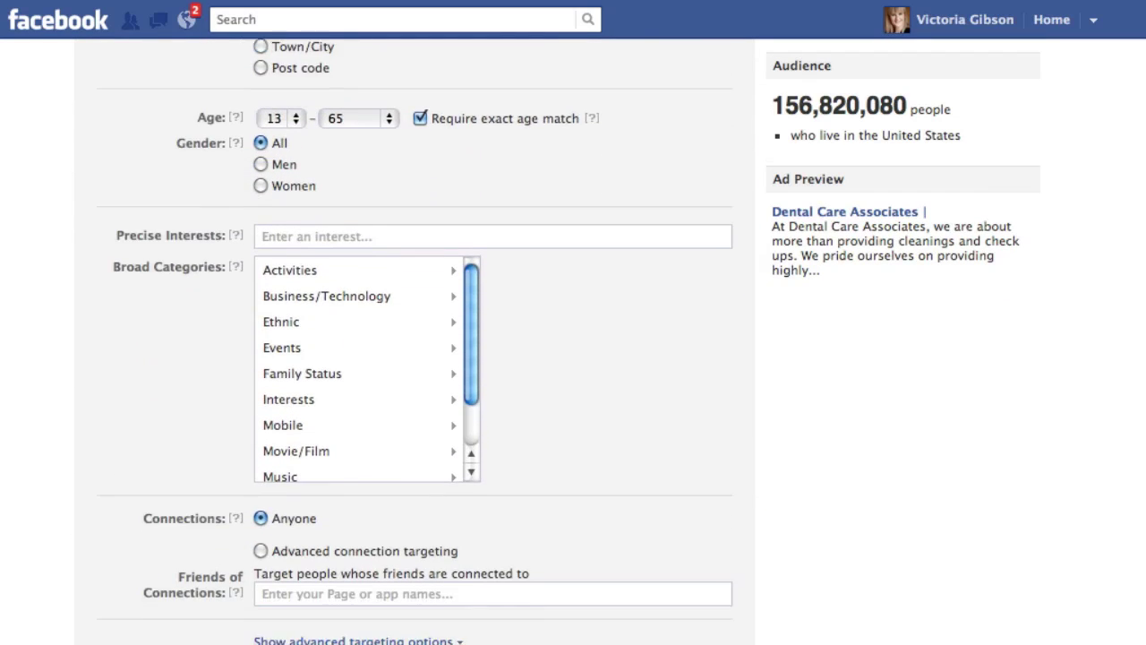
{"action": "scroll", "coordinate": [597, 23], "scroll_direction": "down", "scroll_amount": 7}
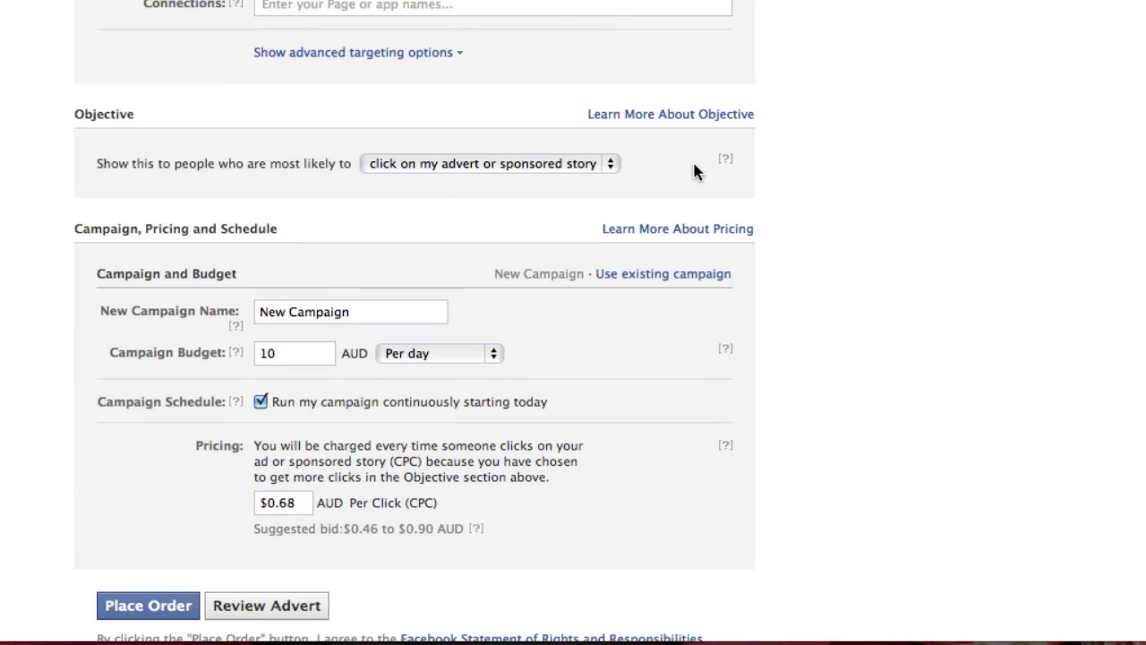
{"action": "left_click", "coordinate": [601, 164]}
{"action": "left_click", "coordinate": [595, 164]}
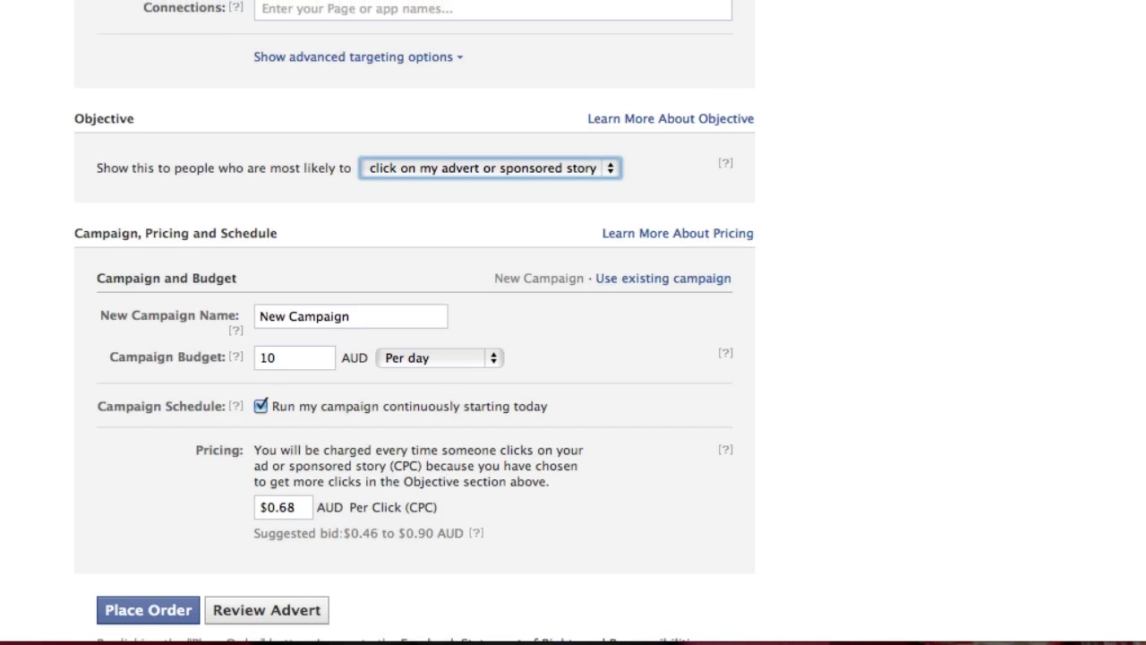
{"action": "scroll", "coordinate": [414, 321], "scroll_direction": "up", "scroll_amount": 5}
{"action": "scroll", "coordinate": [415, 321], "scroll_direction": "up", "scroll_amount": 8}
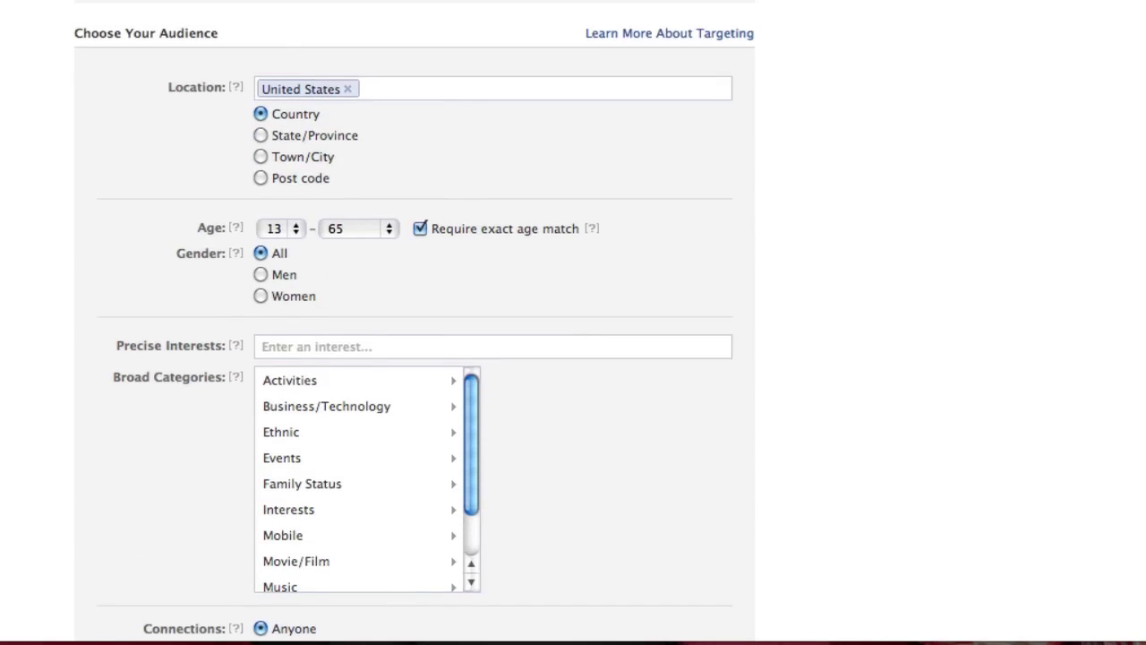
{"action": "scroll", "coordinate": [415, 321], "scroll_direction": "up", "scroll_amount": 5}
{"action": "scroll", "coordinate": [415, 321], "scroll_direction": "up", "scroll_amount": 7}
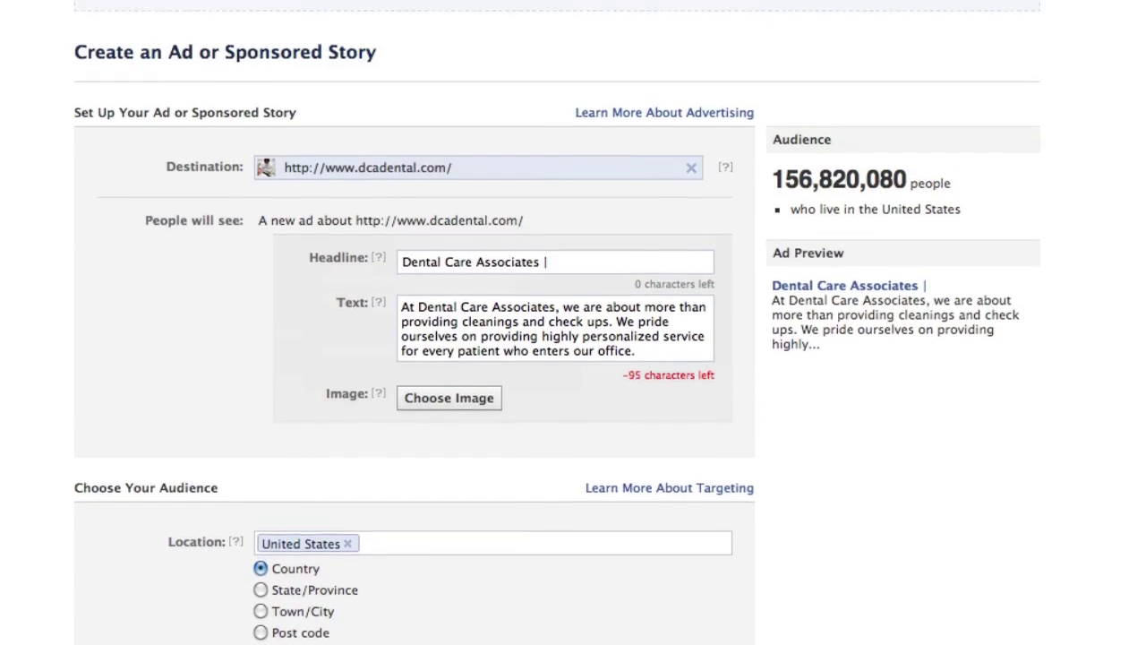